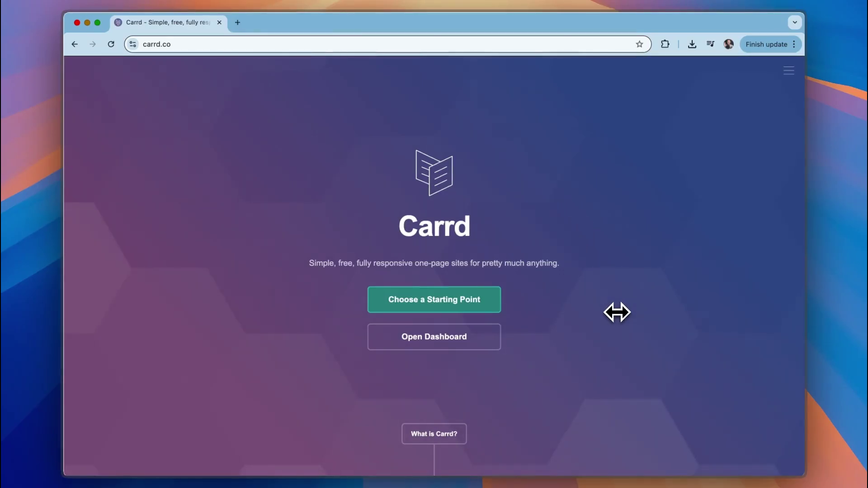
Open Carrd's Choose a Starting Point template gallery and scroll through it.
scroll(617, 312, "down", 1)
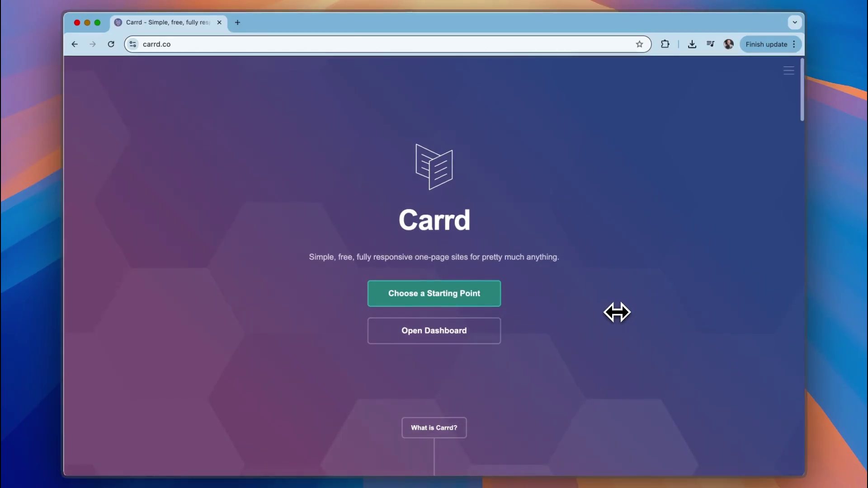
scroll(618, 312, "down", 3)
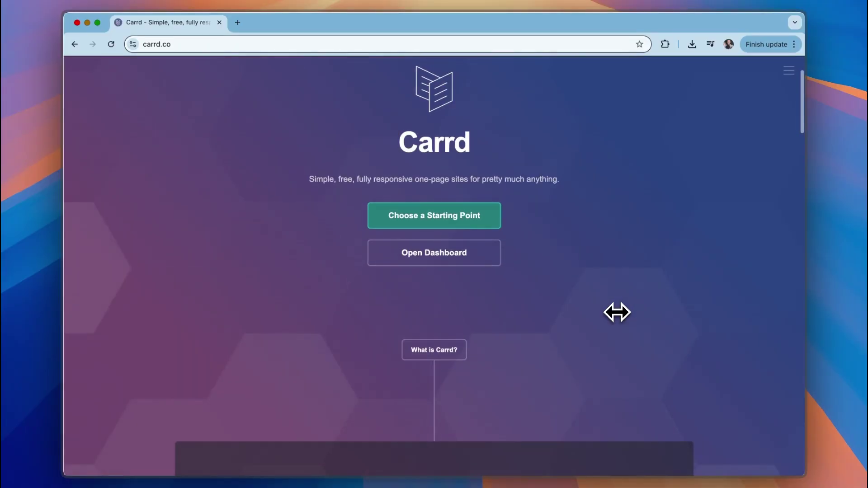
left_click(458, 219)
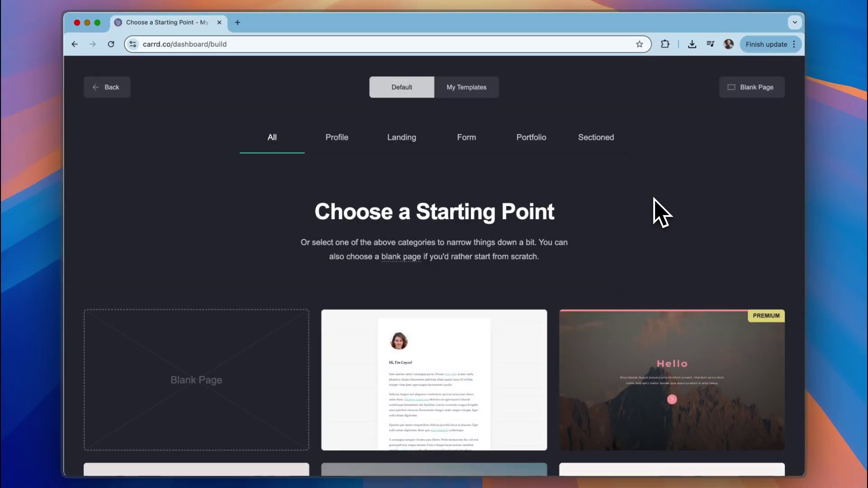
scroll(655, 199, "down", 5)
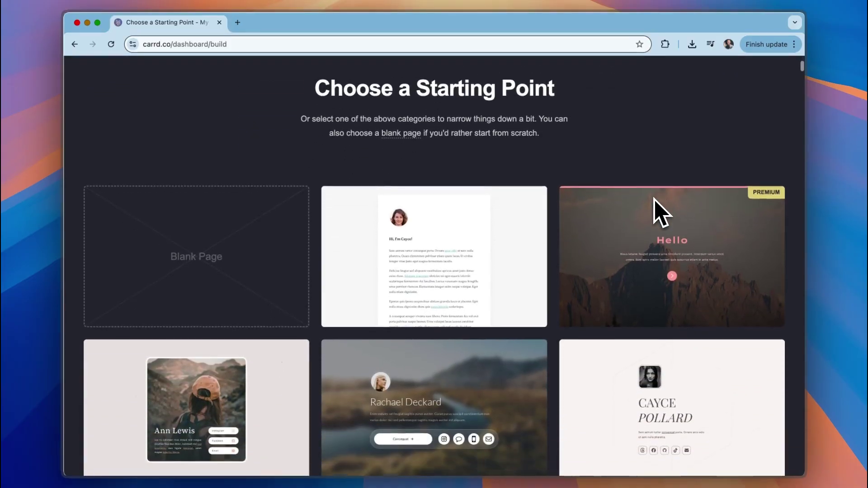
scroll(654, 199, "down", 3)
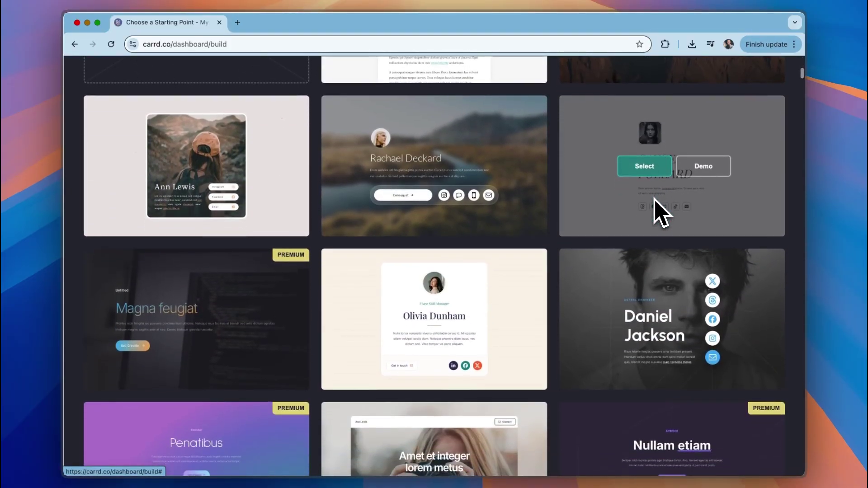
scroll(655, 199, "up", 10)
Browse the Profile, Landing, Form, Portfolio and Sectioned template categories.
left_click(337, 144)
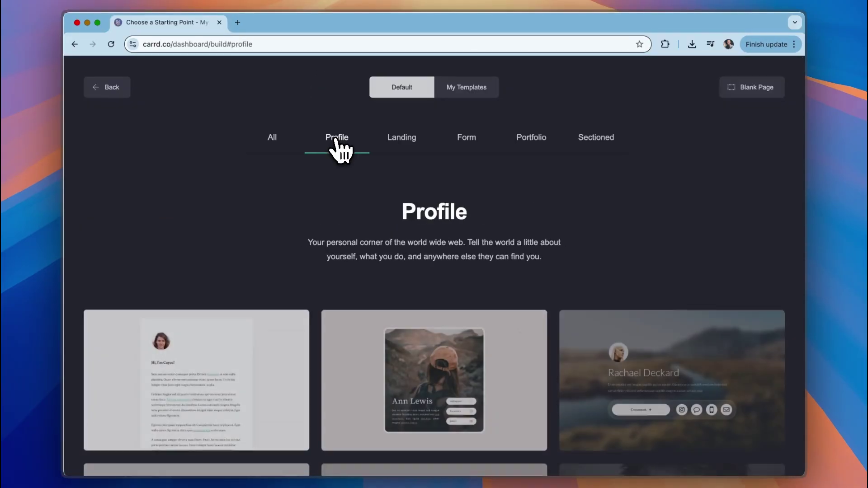
left_click(410, 141)
left_click(469, 142)
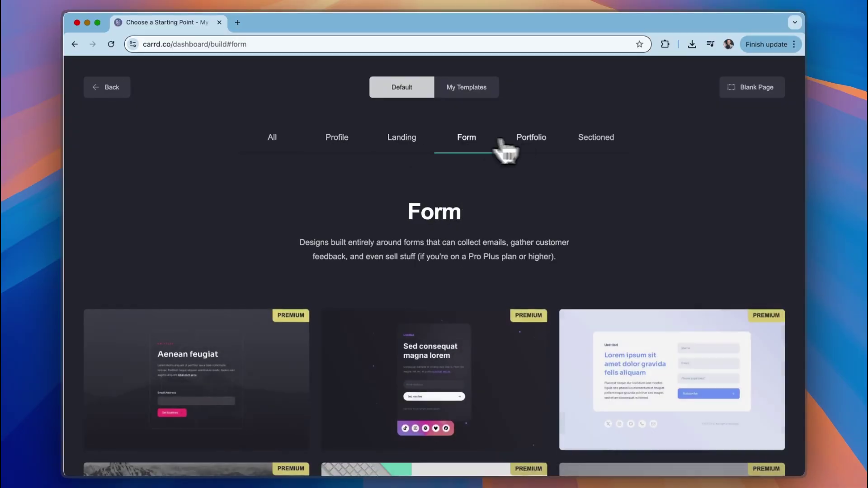
left_click(539, 141)
left_click(596, 141)
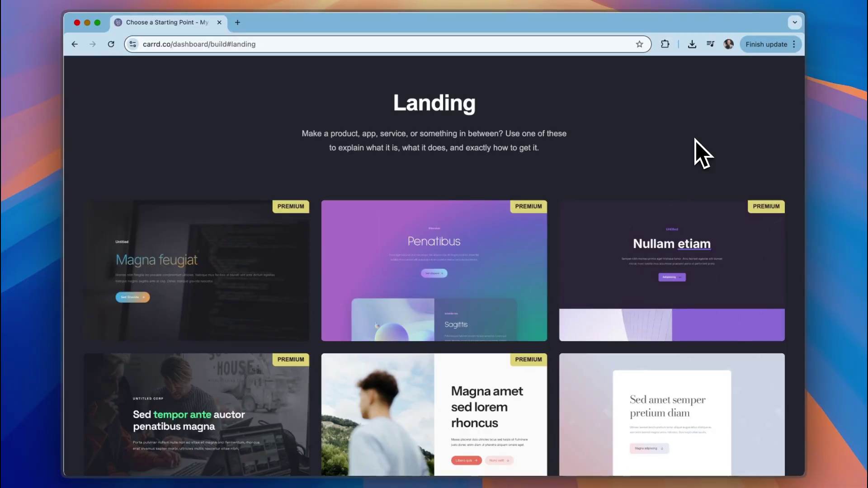
Start a new site from the Penatibus landing template and select its intro paragraph.
scroll(697, 144, "down", 1)
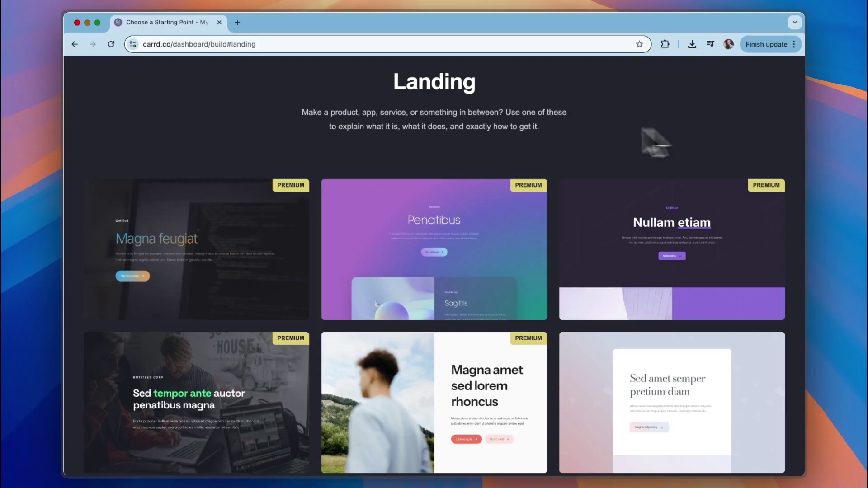
mouse_move(443, 248)
left_click(418, 254)
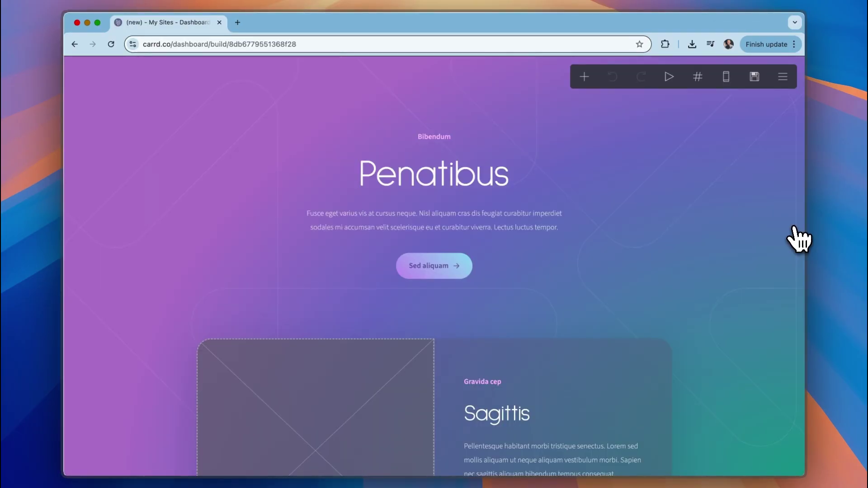
left_click(470, 242)
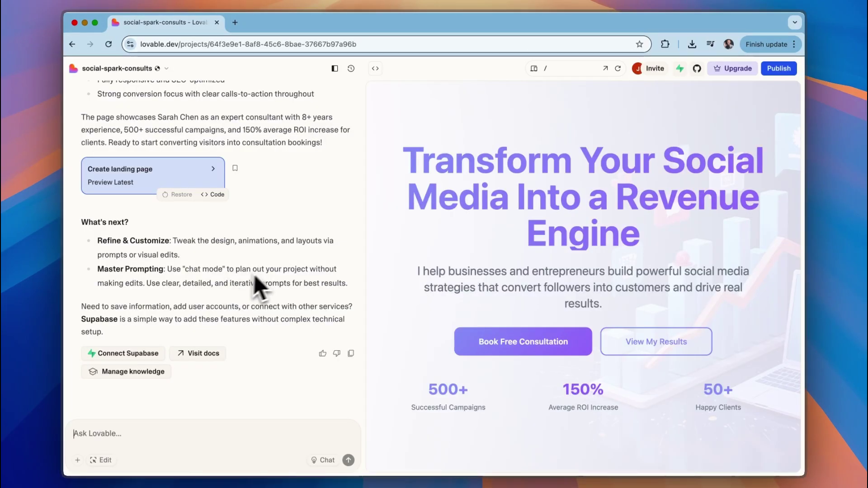
Open the Lovable landing page preview in a new browser tab.
scroll(750, 299, "down", 1)
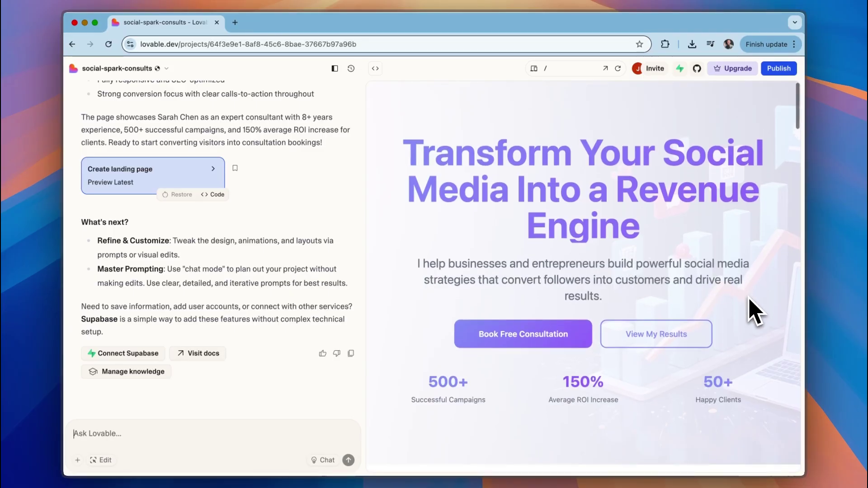
scroll(754, 313, "down", 1)
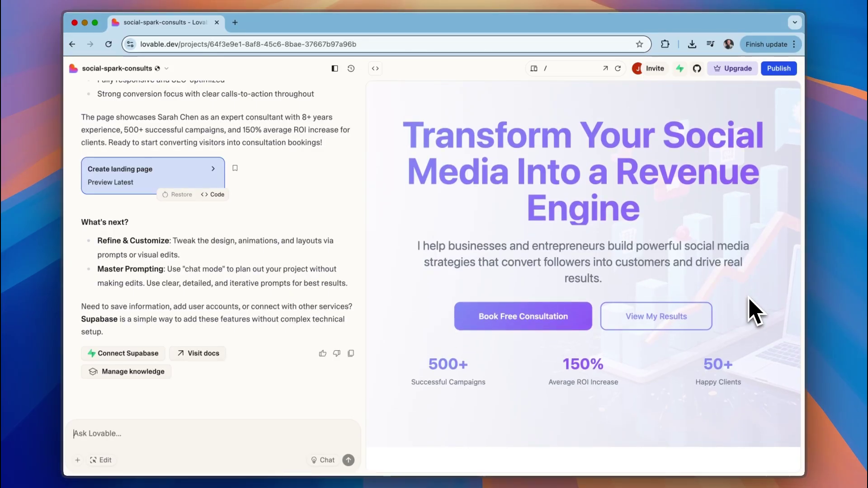
scroll(755, 313, "down", 3)
scroll(749, 310, "up", 3)
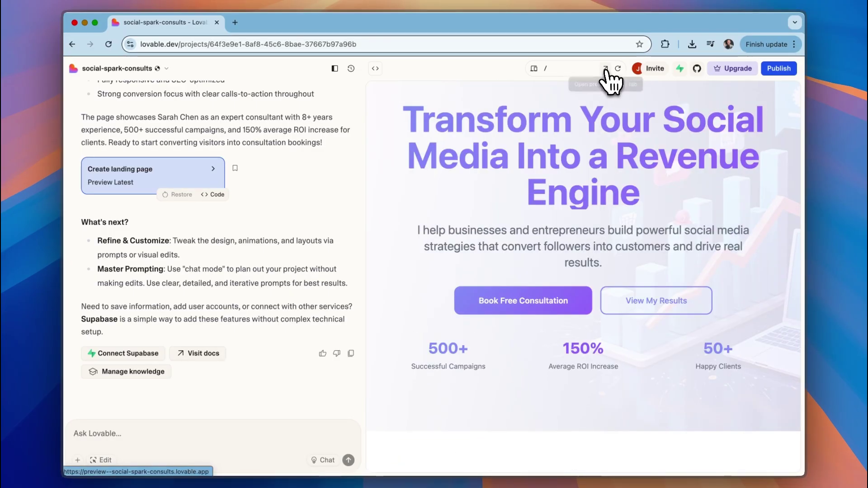
left_click(606, 69)
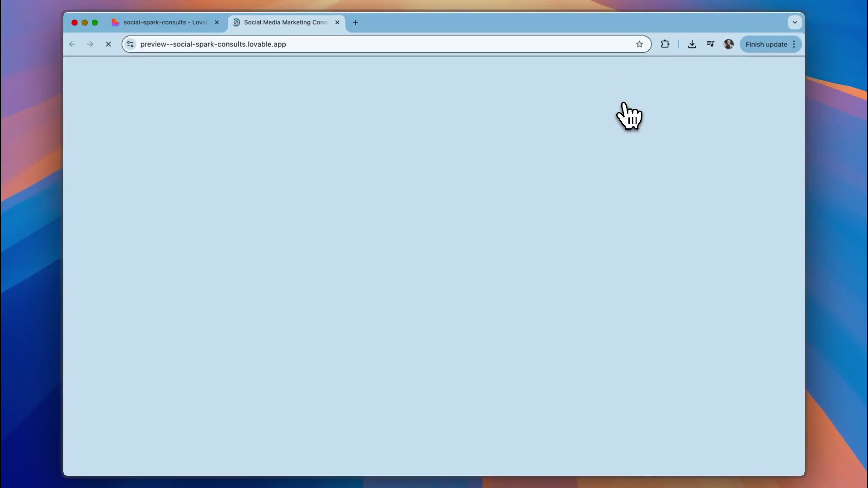
Scroll through the consultancy landing page preview down to the six service cards.
scroll(301, 196, "down", 1)
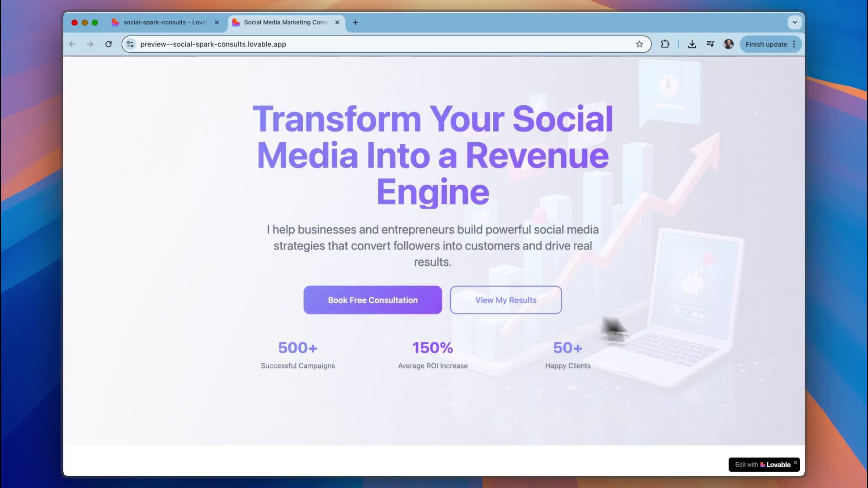
scroll(611, 329, "down", 8)
scroll(708, 329, "down", 2)
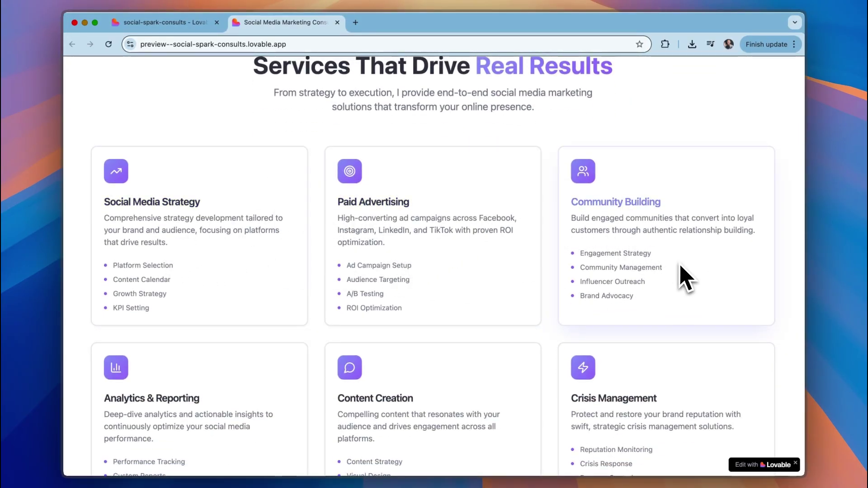
scroll(682, 277, "down", 10)
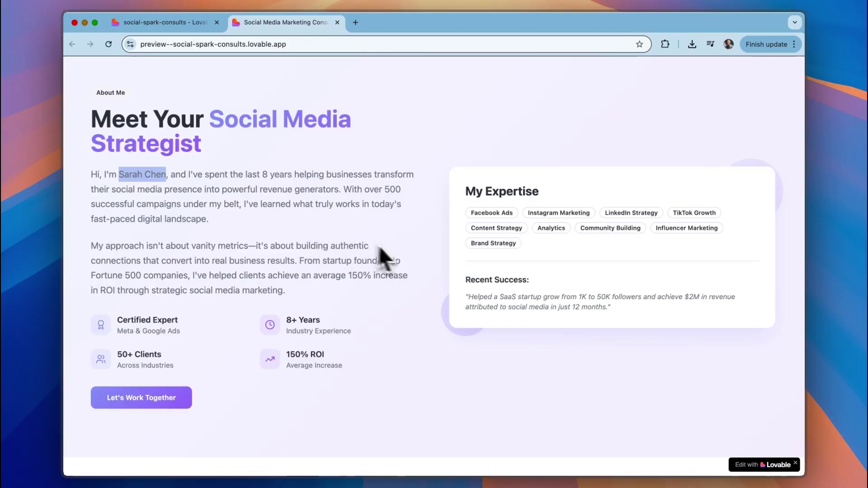
scroll(430, 299, "down", 10)
scroll(435, 301, "up", 5)
scroll(435, 302, "up", 15)
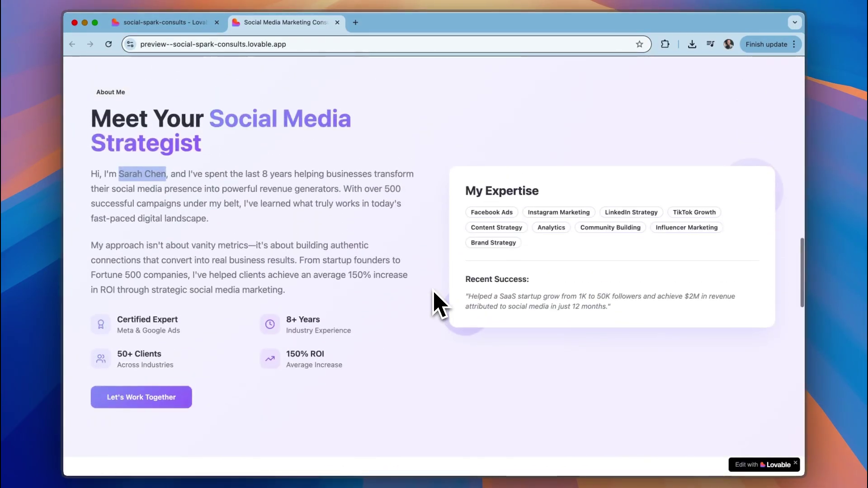
scroll(435, 304, "up", 8)
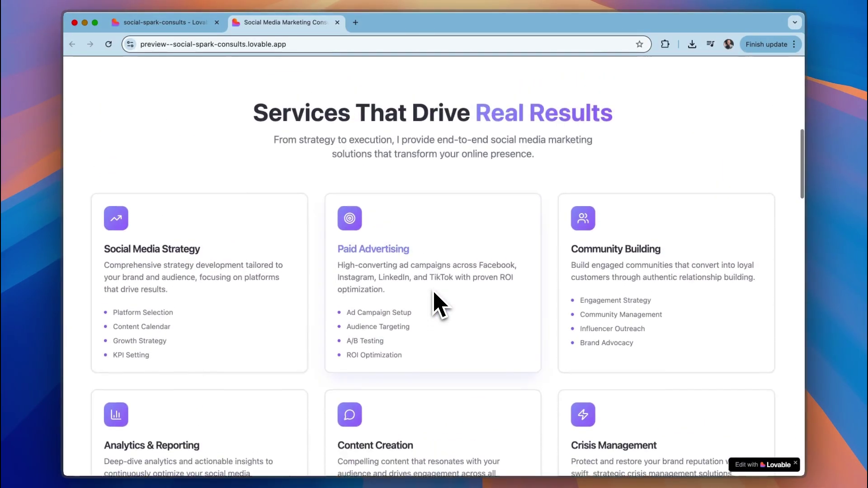
scroll(437, 304, "up", 4)
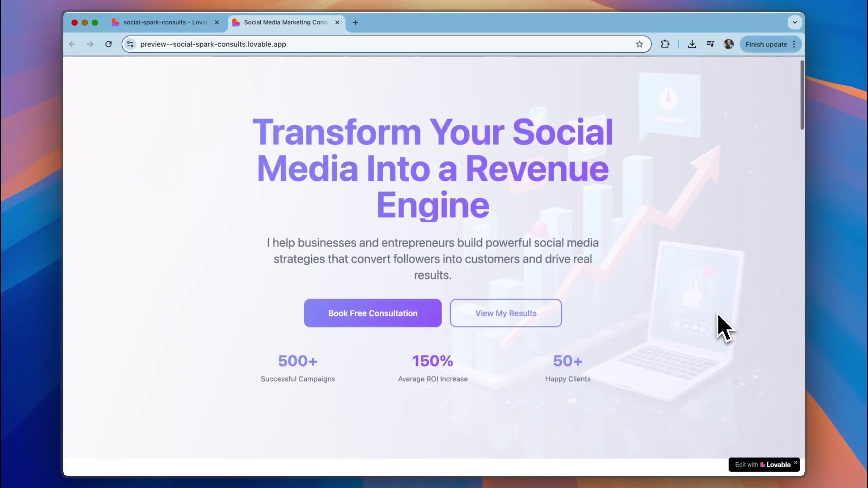
scroll(725, 329, "down", 1)
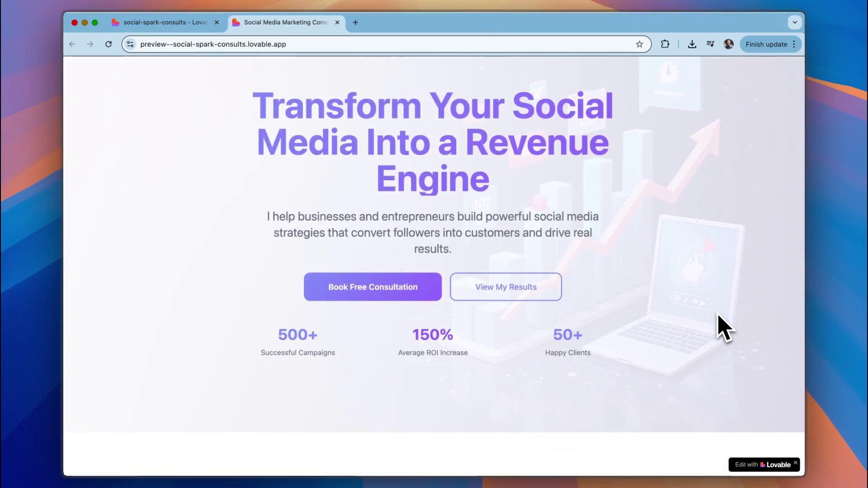
scroll(709, 178, "down", 5)
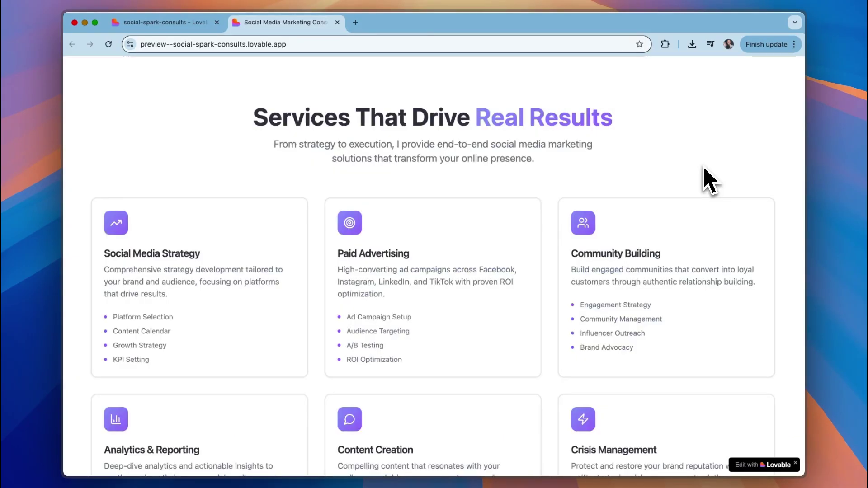
scroll(707, 178, "down", 10)
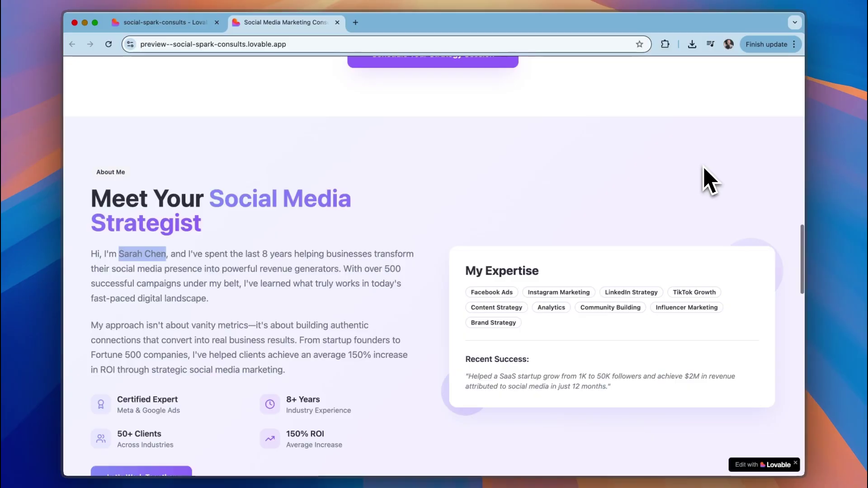
scroll(710, 181, "down", 2)
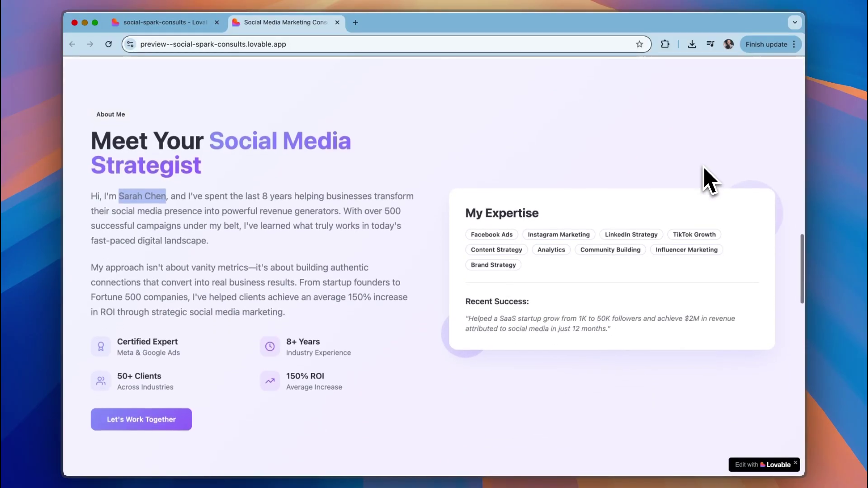
scroll(707, 178, "down", 10)
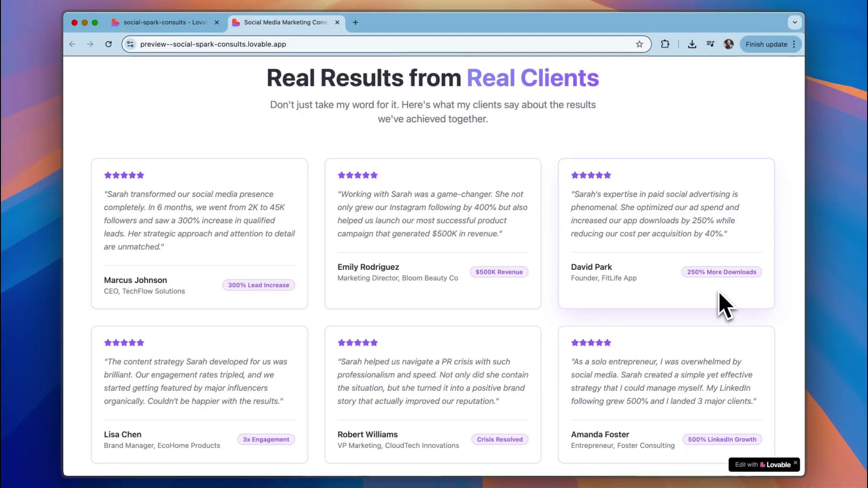
scroll(722, 305, "down", 1)
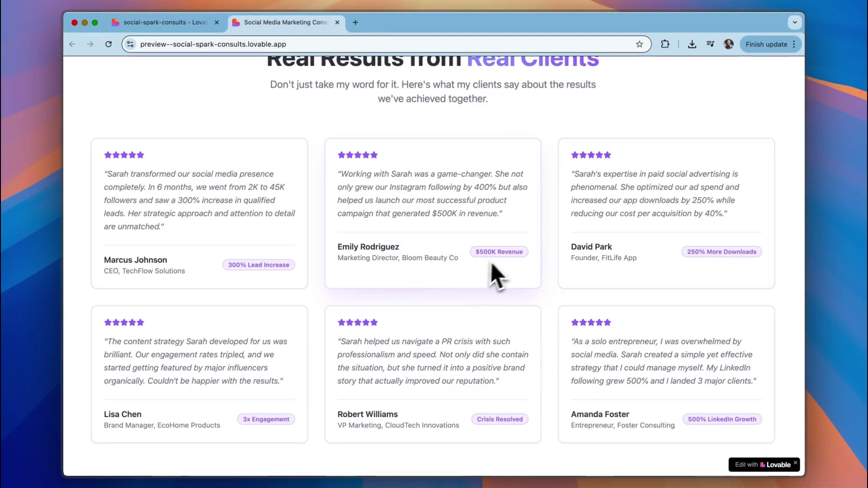
scroll(582, 294, "down", 1)
scroll(582, 295, "down", 10)
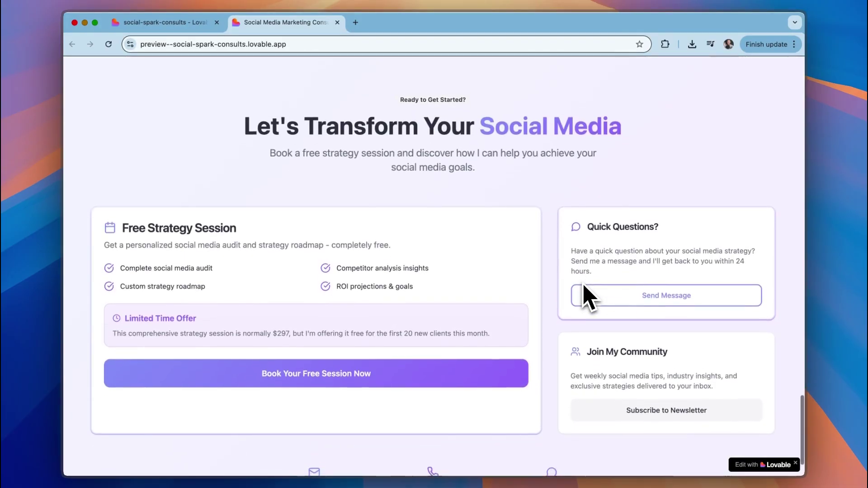
scroll(552, 204, "down", 2)
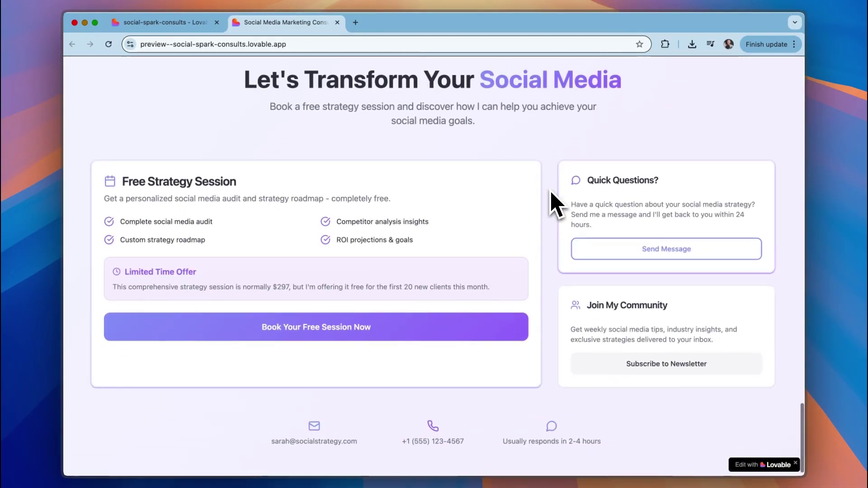
scroll(553, 204, "up", 15)
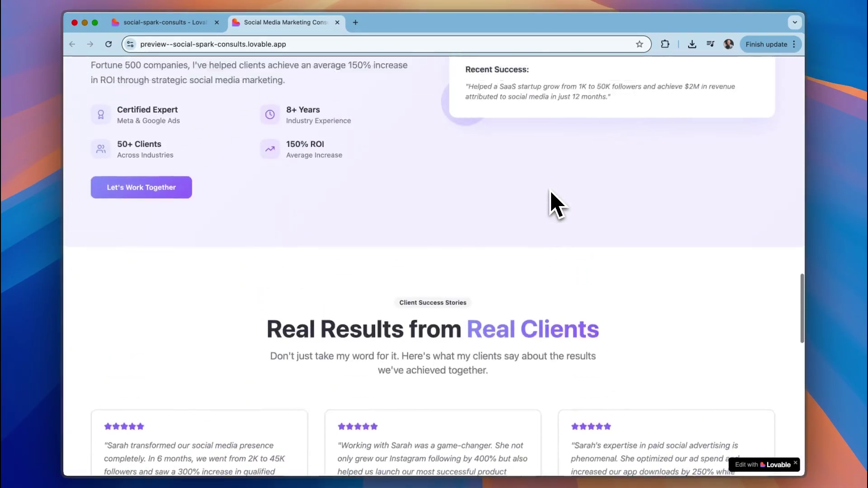
scroll(553, 204, "up", 12)
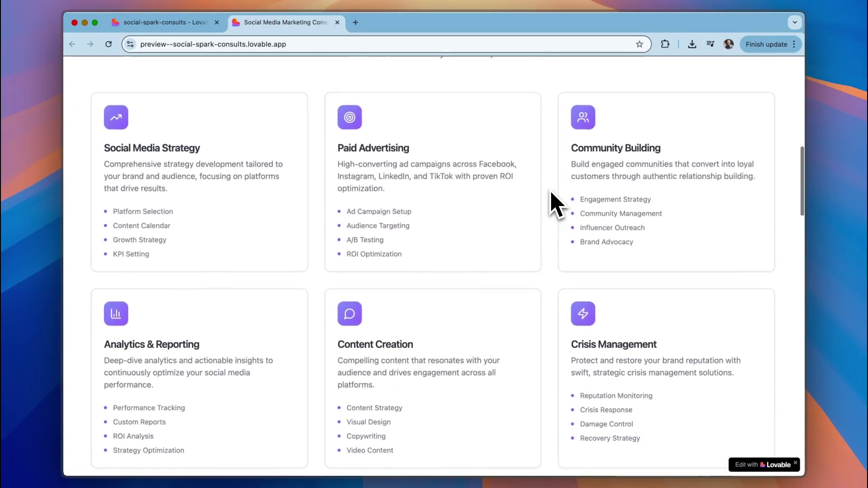
scroll(553, 205, "up", 3)
Edit the H1 to read 'Transform Your Social Media Into a Viral Machine' and save.
key("super+1")
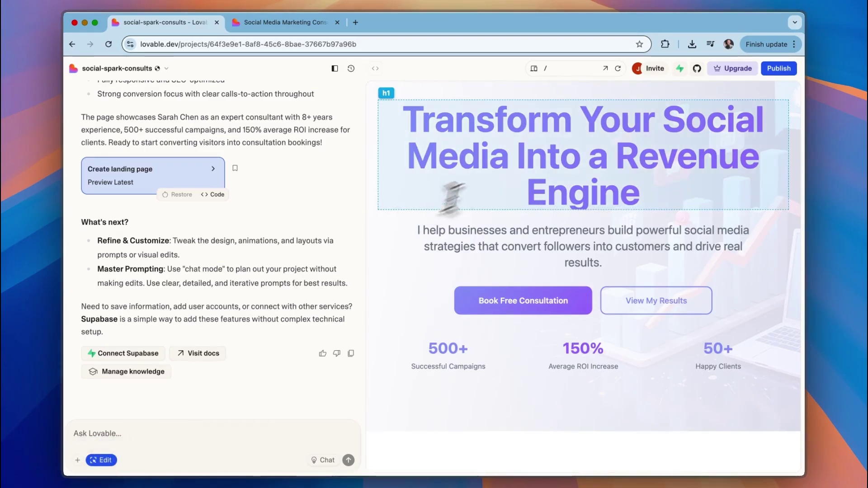
left_click(525, 171)
left_click_drag(643, 192, 617, 158)
type("Viral Machine")
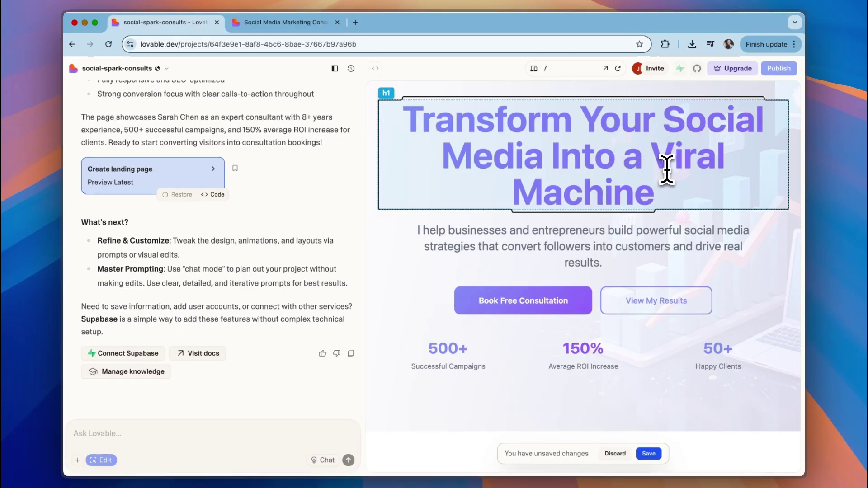
left_click(649, 454)
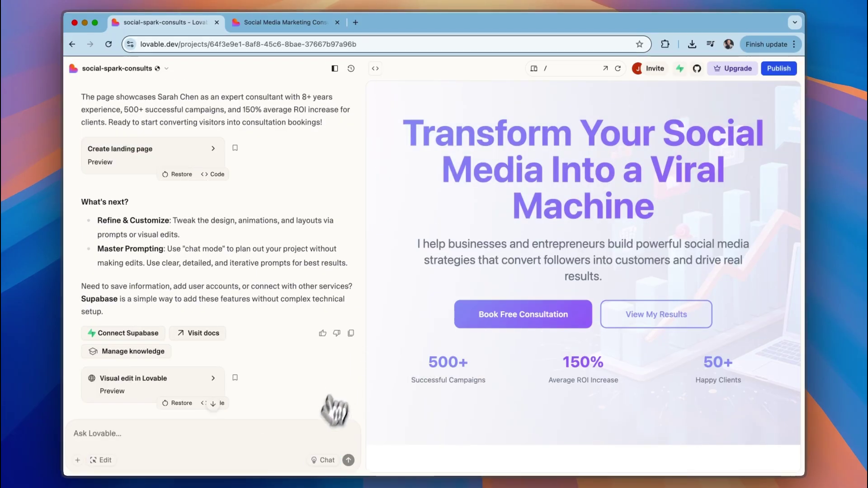
In Chat mode, write 'How can I integrate Mailchimp into the form? Where it says Book Free Consultation.'.
left_click(326, 460)
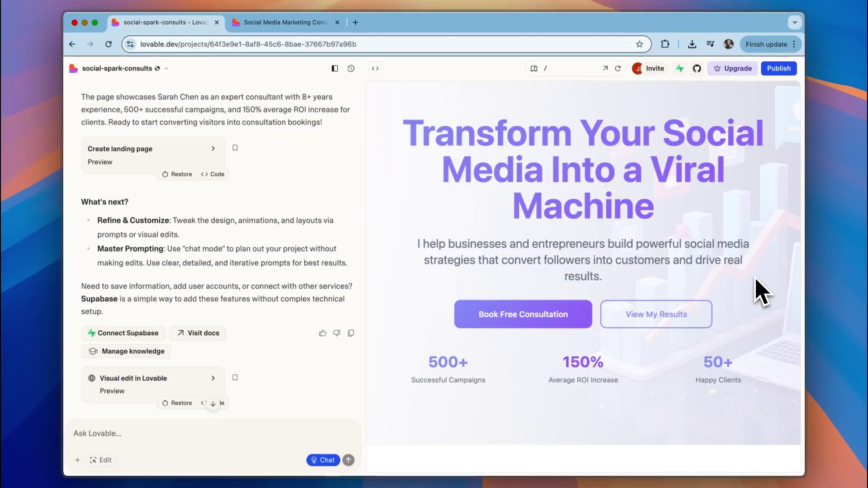
scroll(760, 292, "down", 2)
scroll(757, 291, "up", 3)
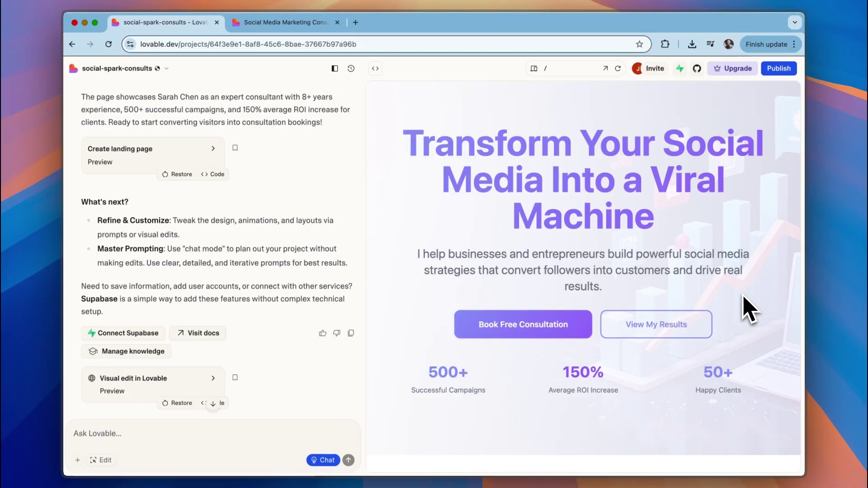
scroll(749, 310, "down", 6)
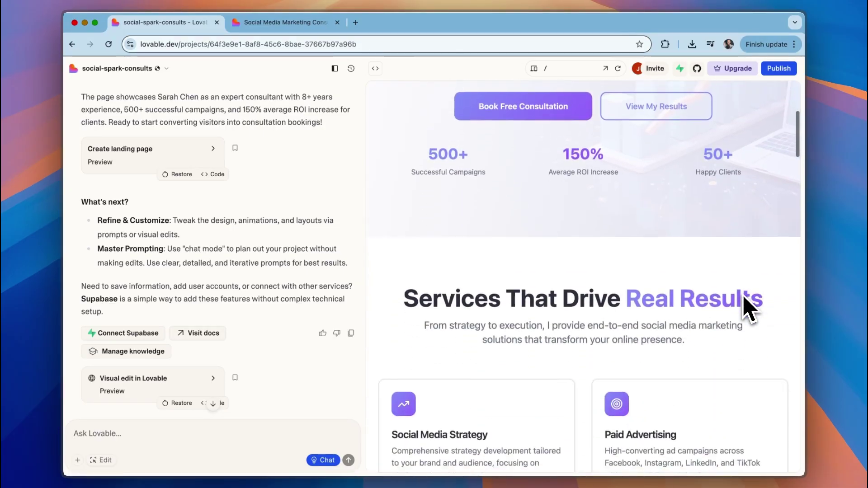
type("How can I integrate Mailchimp into the form? Where it says Book Free Consultation.")
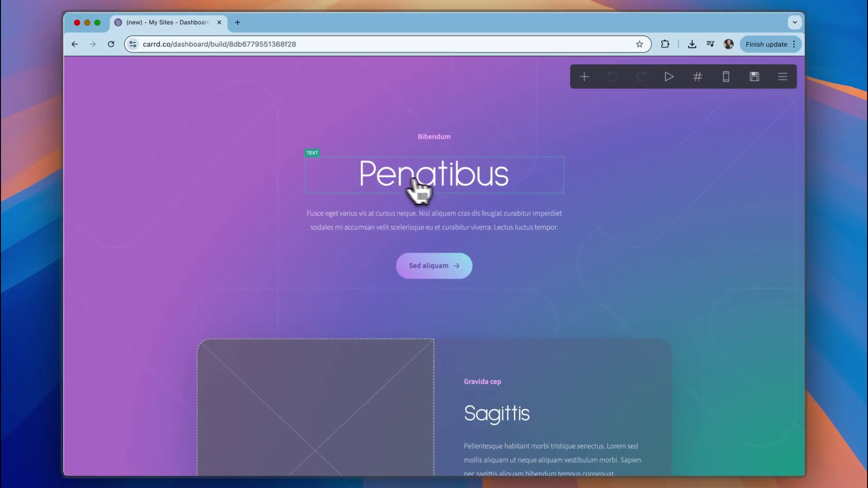
Style the site title at size 6.25 in Suez One with a coral colour.
left_click(444, 183)
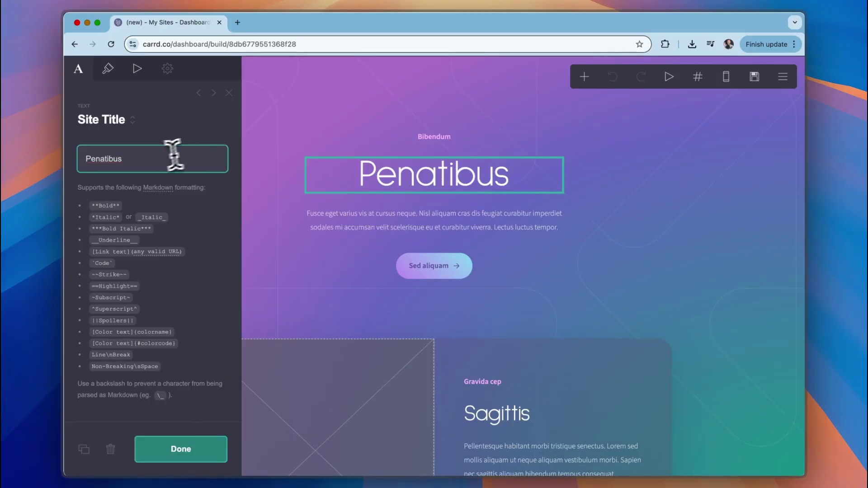
double_click(155, 160)
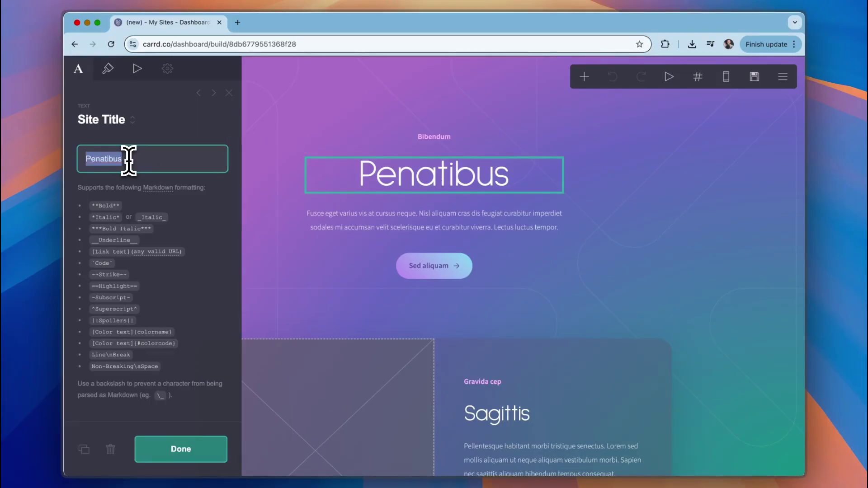
left_click(111, 69)
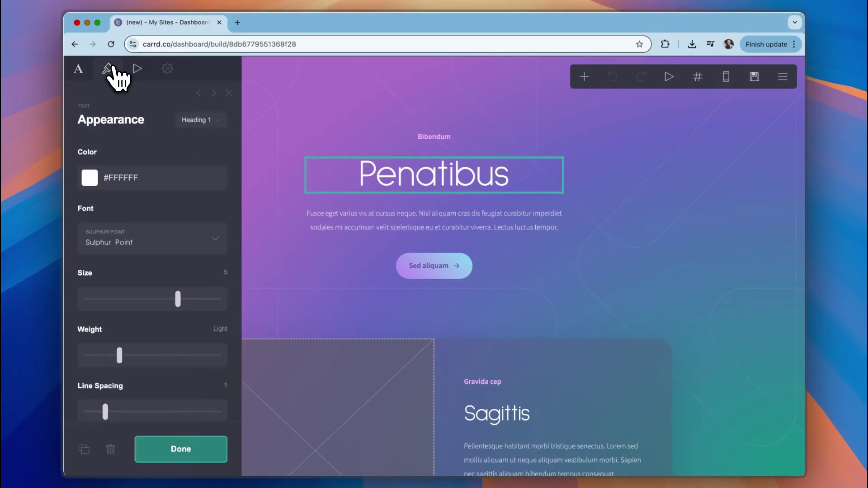
left_click_drag(178, 298, 204, 299)
left_click(136, 239)
left_click(131, 277)
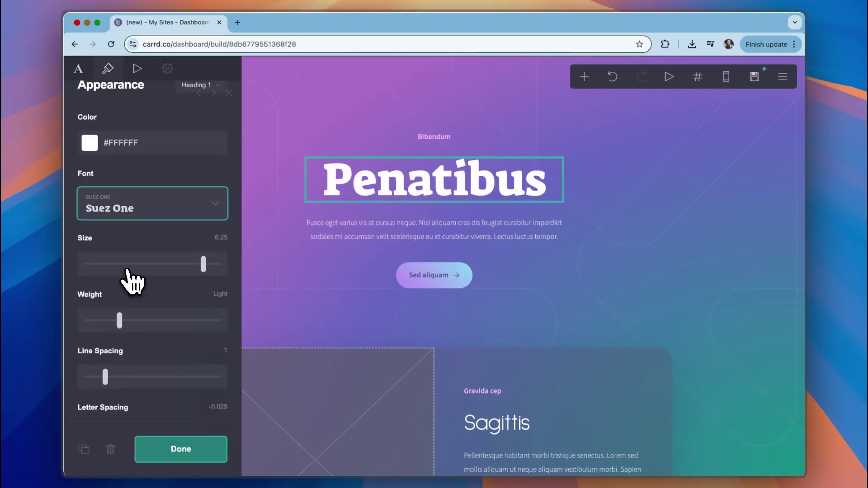
scroll(131, 254, "up", 2)
left_click(118, 177)
left_click_drag(107, 197, 159, 200)
Change the title text from 'Penatibus' to 'Work with Me Today'.
left_click(85, 74)
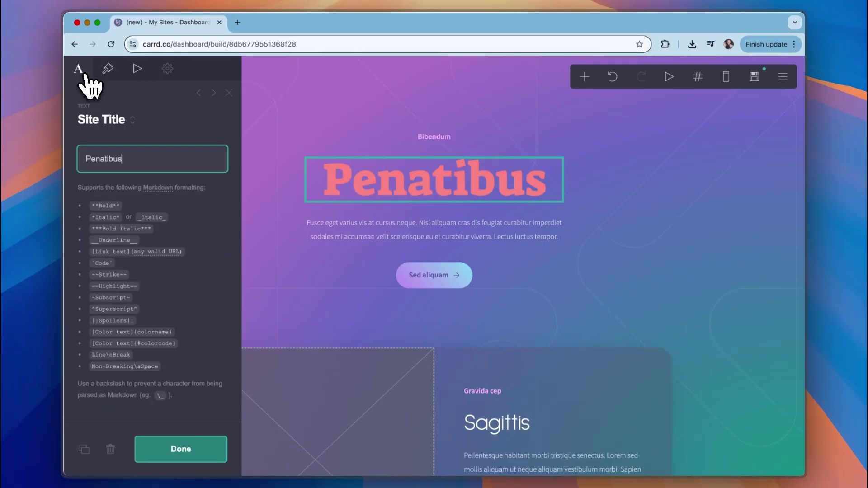
double_click(146, 166)
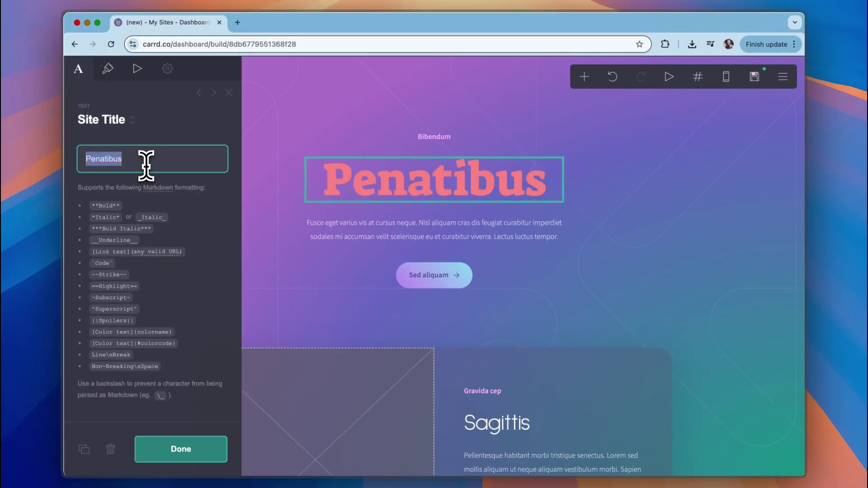
type("Work with Me Today")
left_click(175, 448)
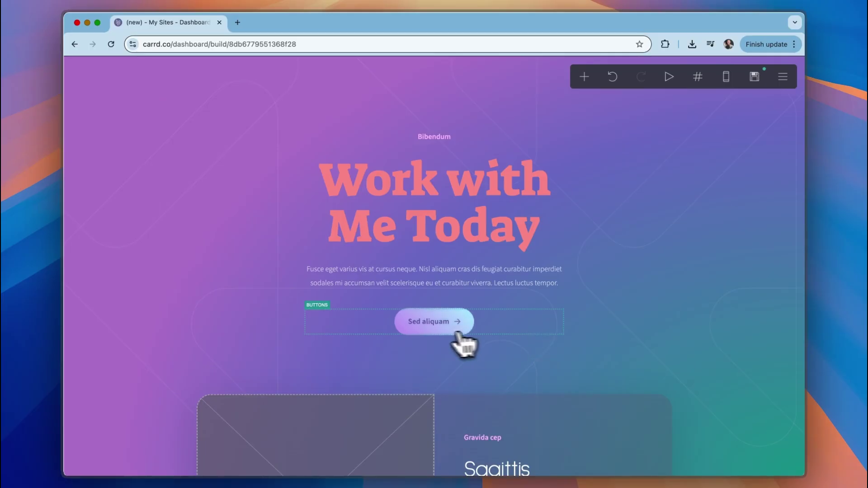
Inspect the hero button's settings and its placeholder link address.
left_click(435, 336)
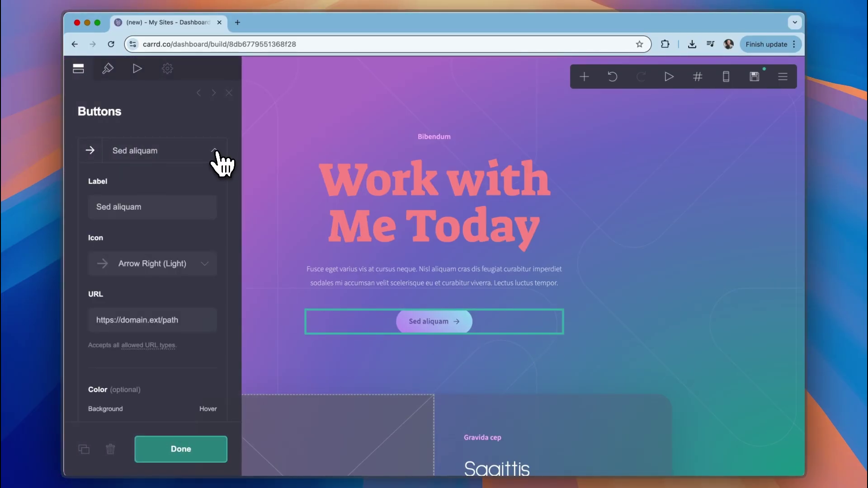
scroll(202, 207, "down", 3)
left_click(191, 233)
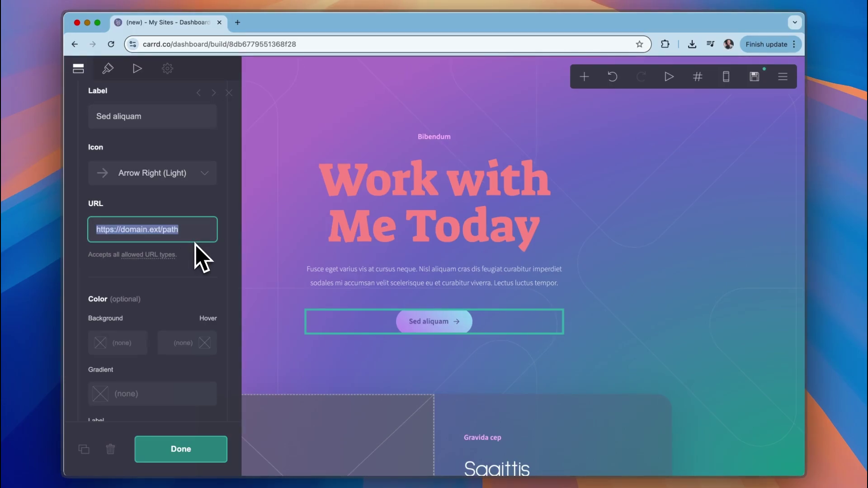
left_click(583, 64)
Add a Form element and review its Fields, Button and Appearance settings.
left_click(585, 76)
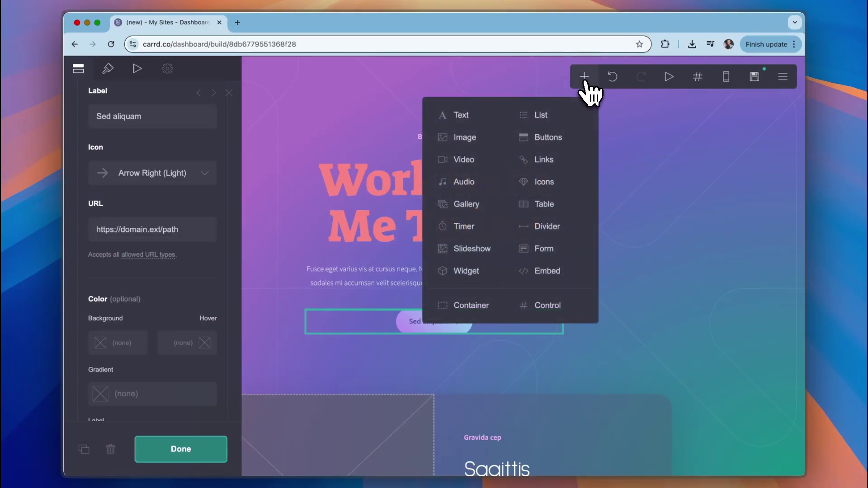
left_click(545, 249)
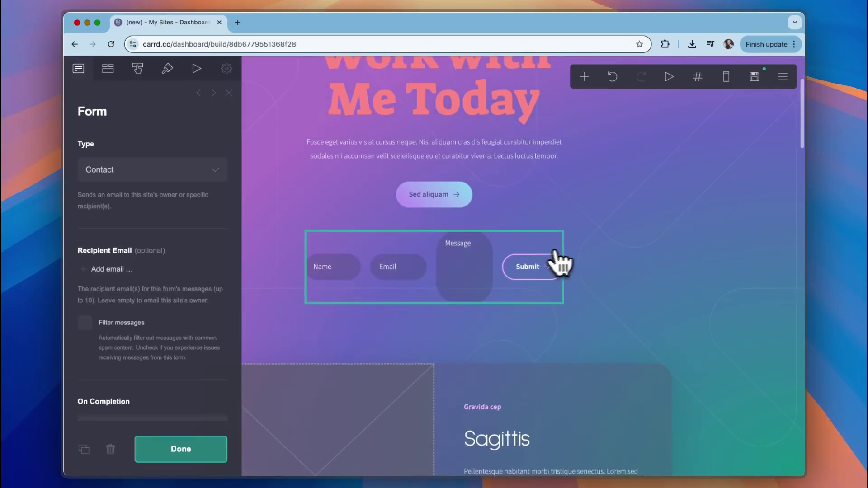
left_click(108, 68)
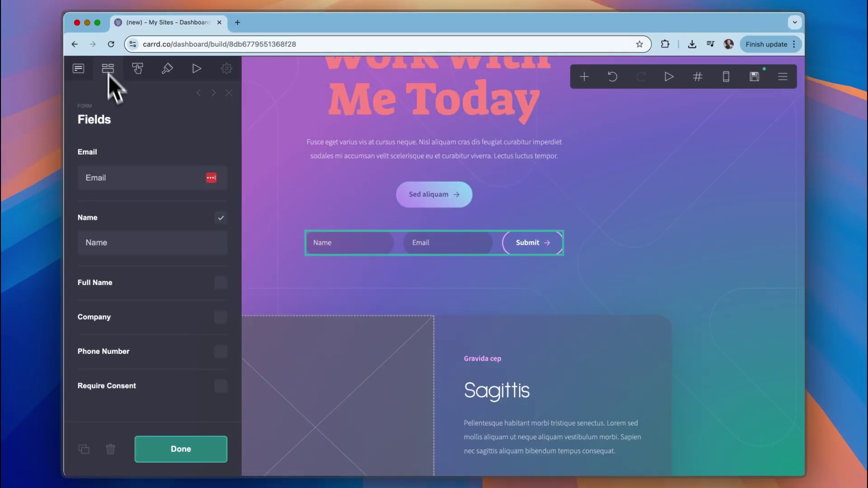
left_click(138, 69)
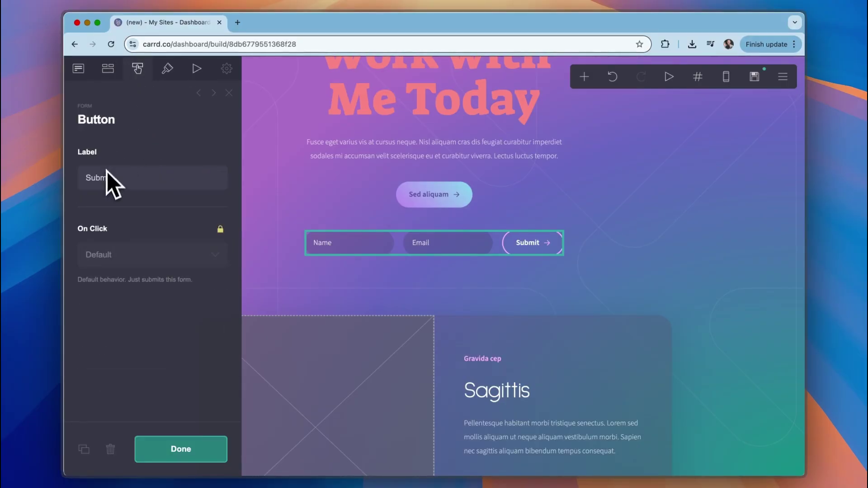
left_click(168, 69)
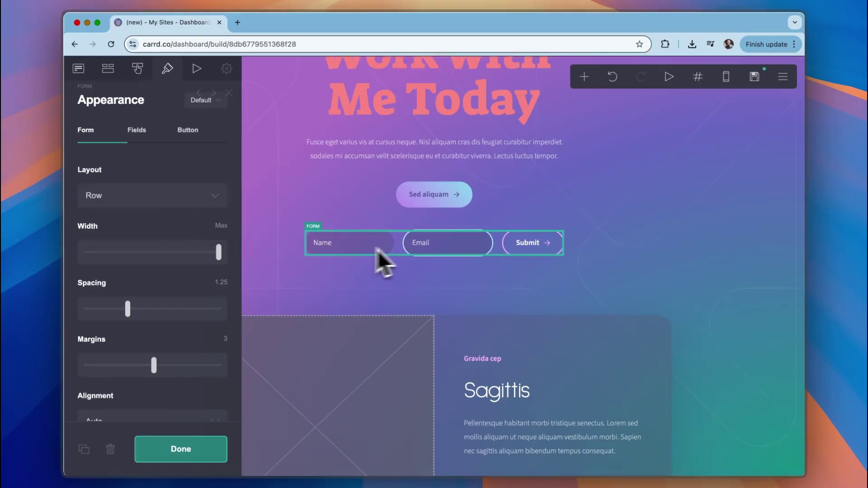
Set the form type to Signup via Mailchimp.
left_click(560, 255)
left_click(199, 188)
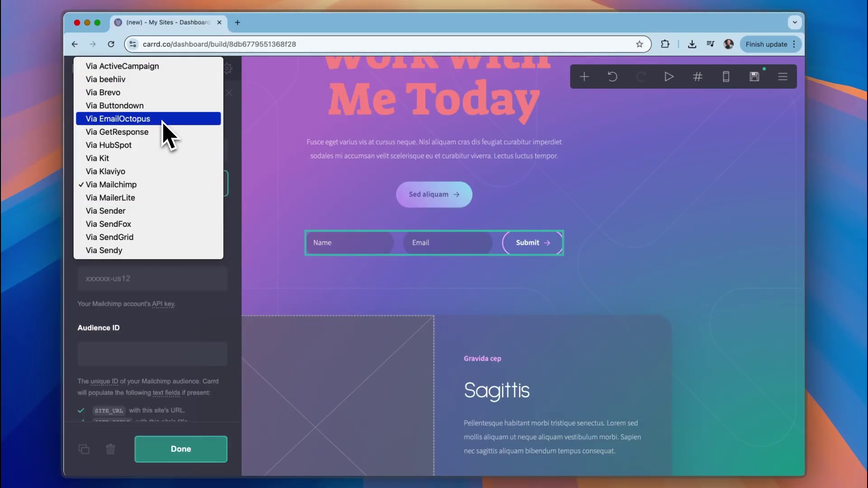
key("Escape")
scroll(649, 242, "down", 3)
left_click(651, 237)
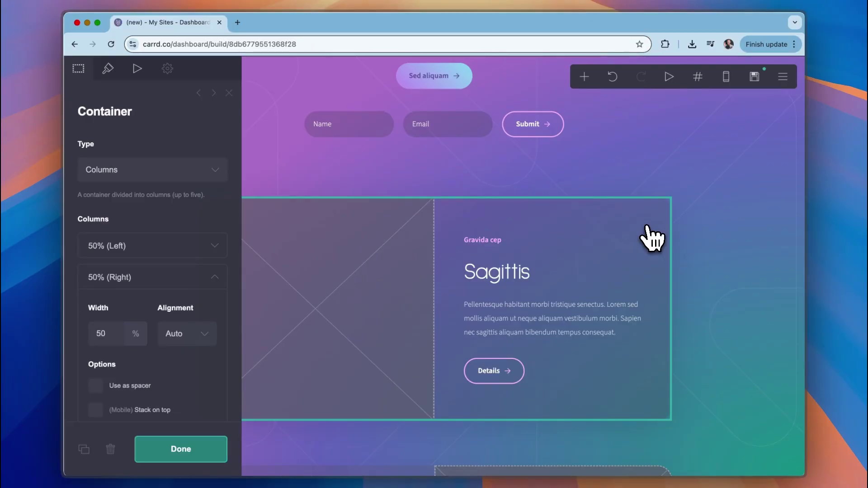
Delete the two-column section and the 'Sed aliquam' button from the page.
left_click(110, 450)
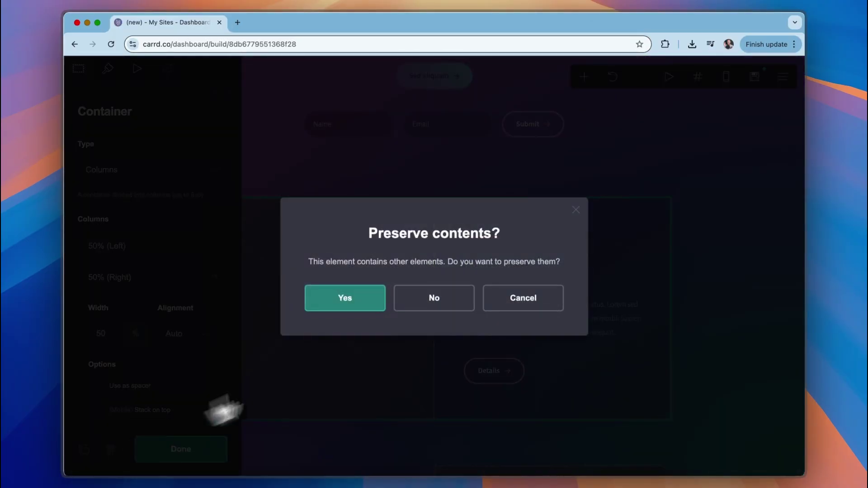
left_click(351, 301)
scroll(448, 292, "down", 3)
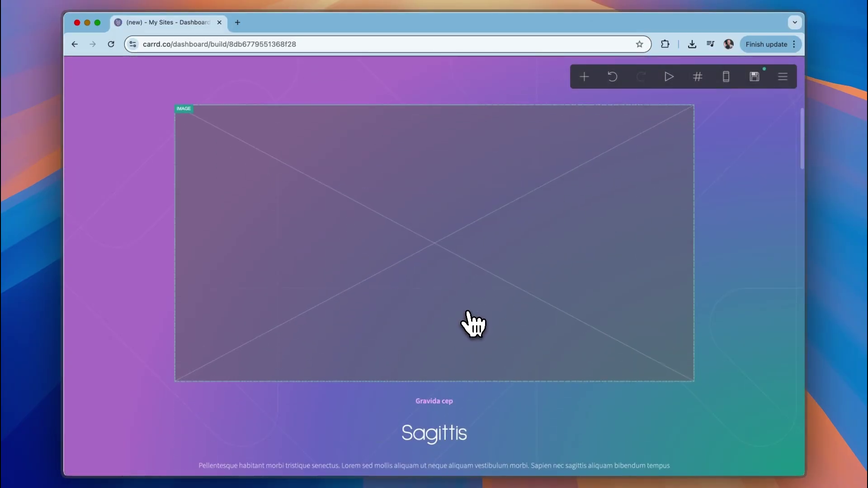
scroll(473, 323, "up", 5)
left_click(453, 322)
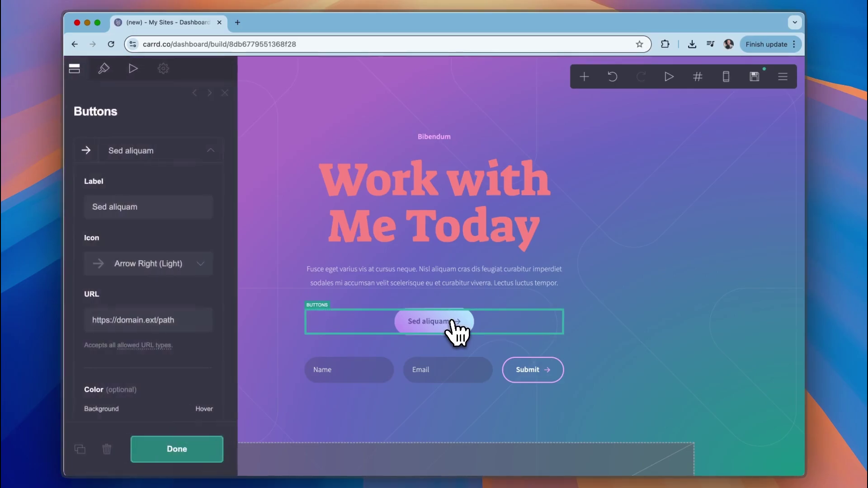
left_click(112, 452)
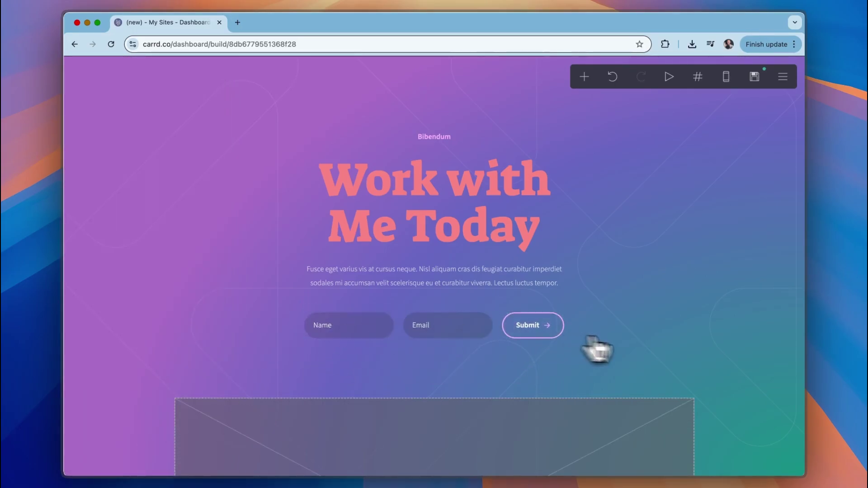
Add a Gumroad widget with a 'Buy my product' button linked to gum.co/demo.
scroll(597, 330, "down", 1)
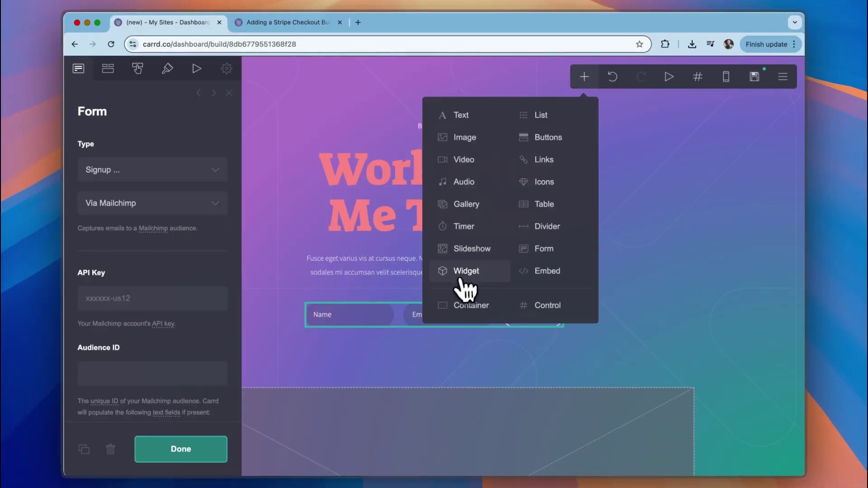
left_click(464, 287)
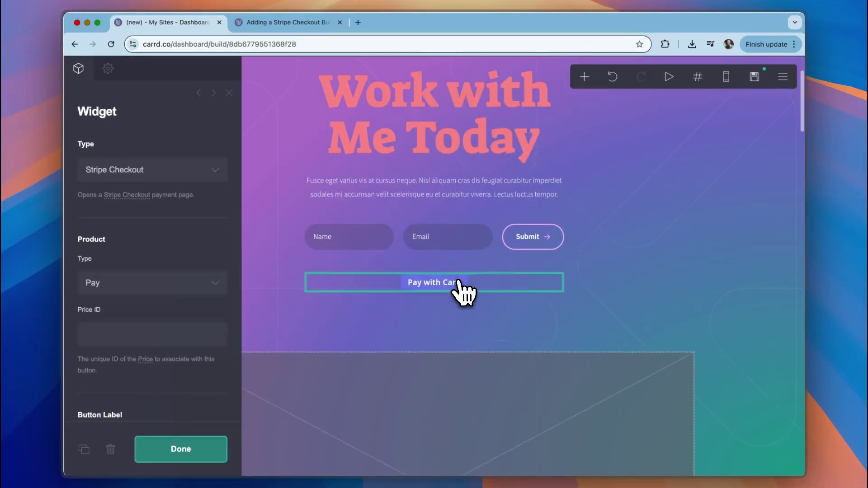
left_click(215, 171)
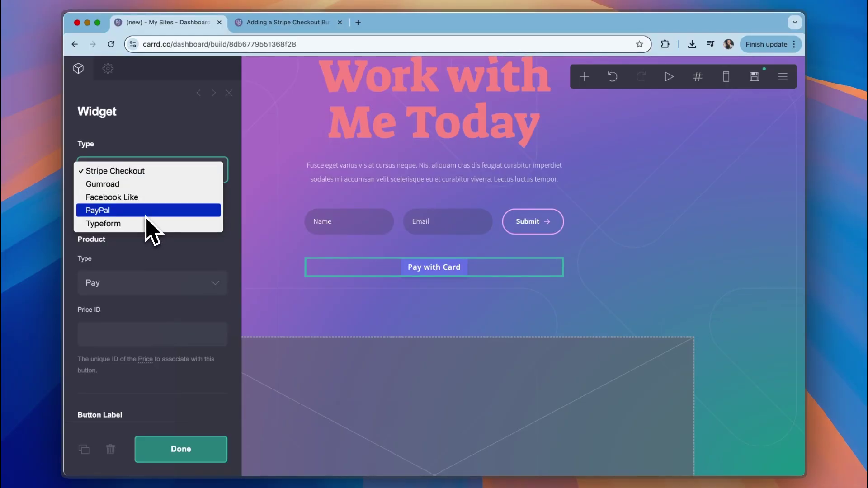
left_click(121, 189)
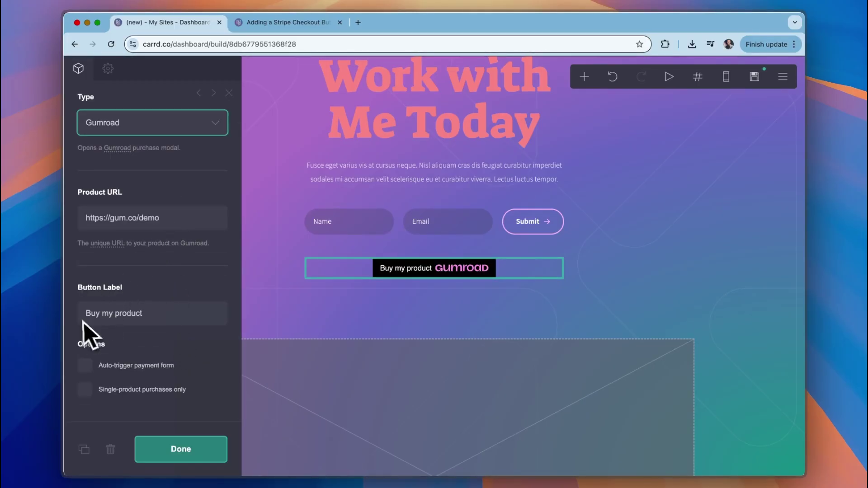
key("Escape")
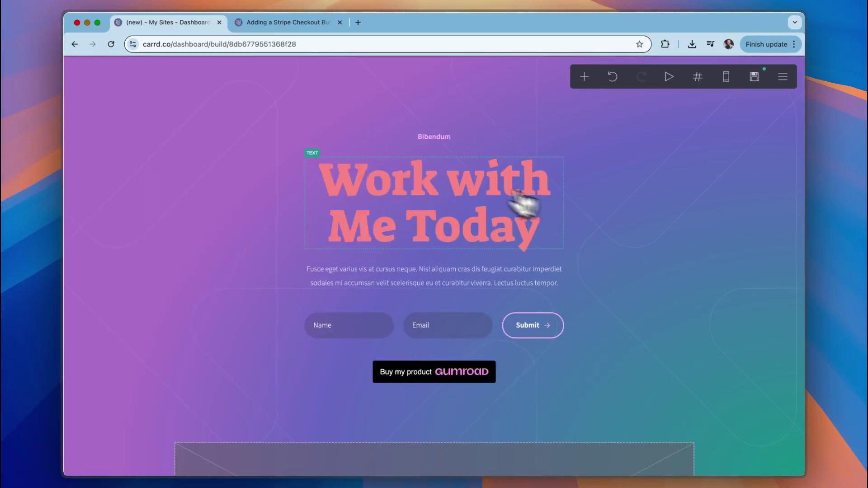
On the Random Product template, convert the 'Auctor neque' button into a Gumroad widget.
scroll(699, 245, "down", 3)
scroll(699, 244, "up", 3)
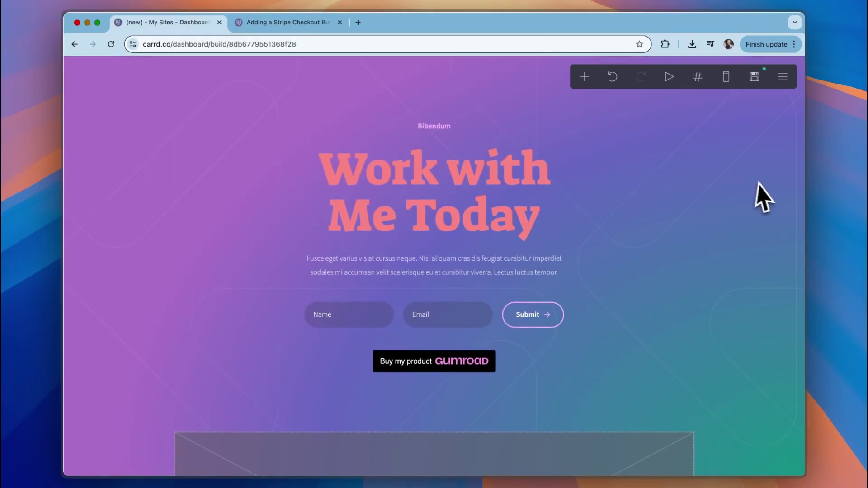
scroll(710, 339, "down", 1)
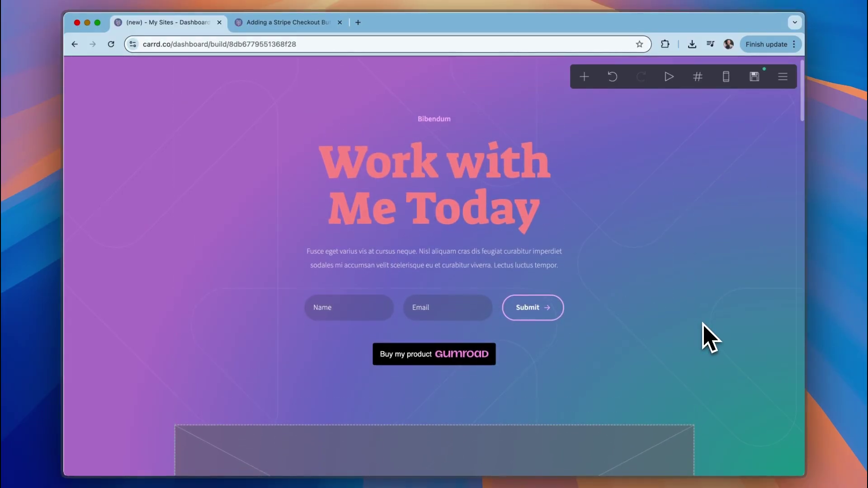
scroll(702, 335, "up", 1)
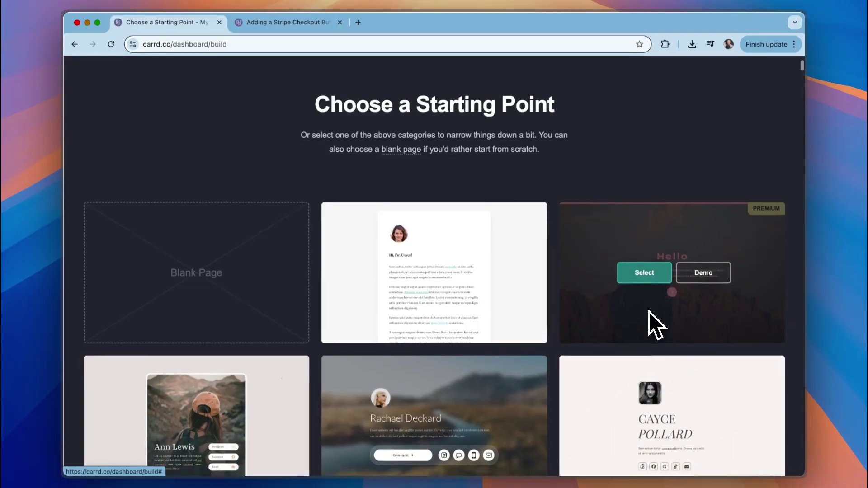
scroll(656, 323, "down", 10)
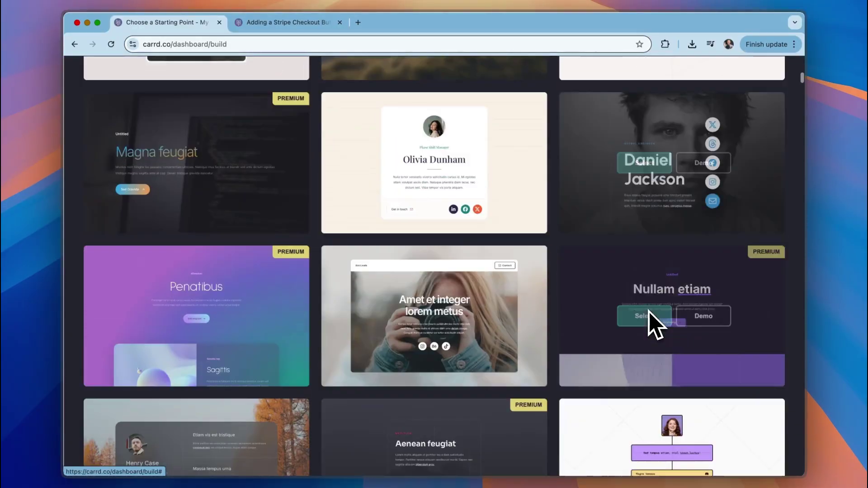
scroll(651, 322, "down", 5)
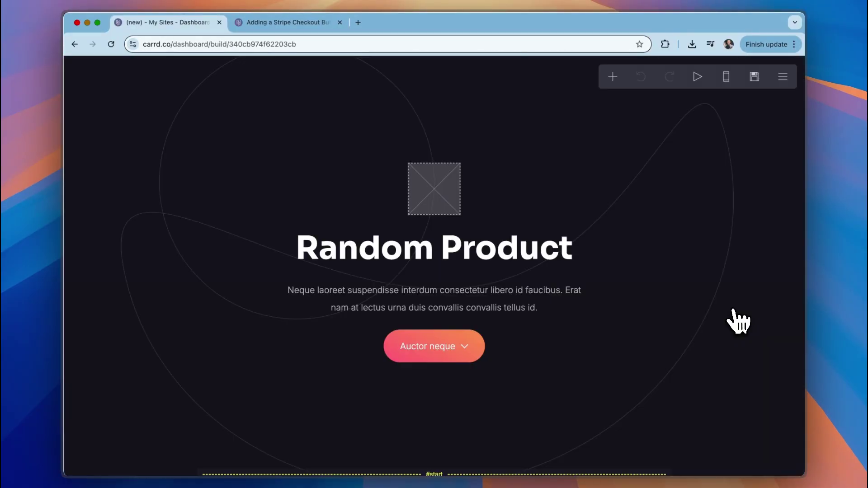
left_click(428, 205)
left_click(444, 352)
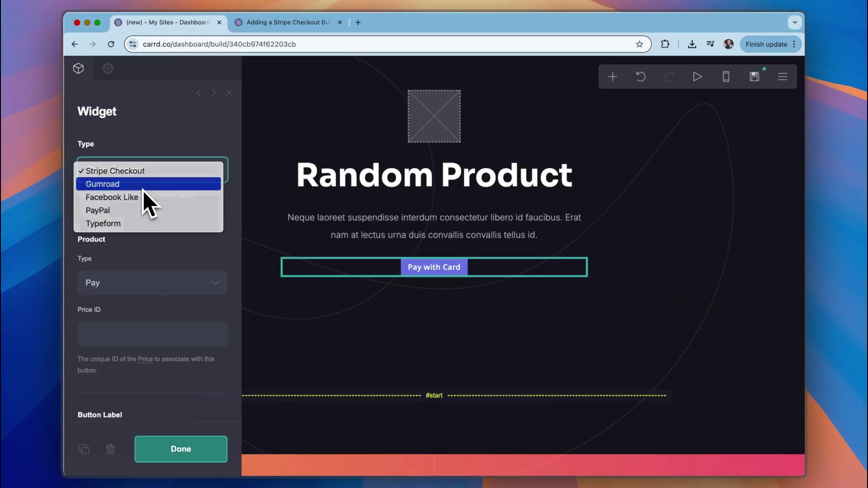
left_click(145, 184)
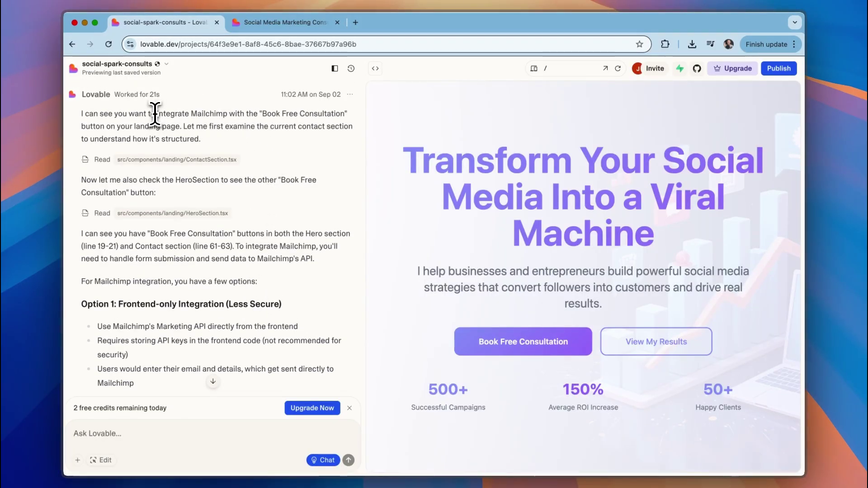
Read through Lovable's Mailchimp integration options in the chat reply.
left_click_drag(155, 114, 351, 116)
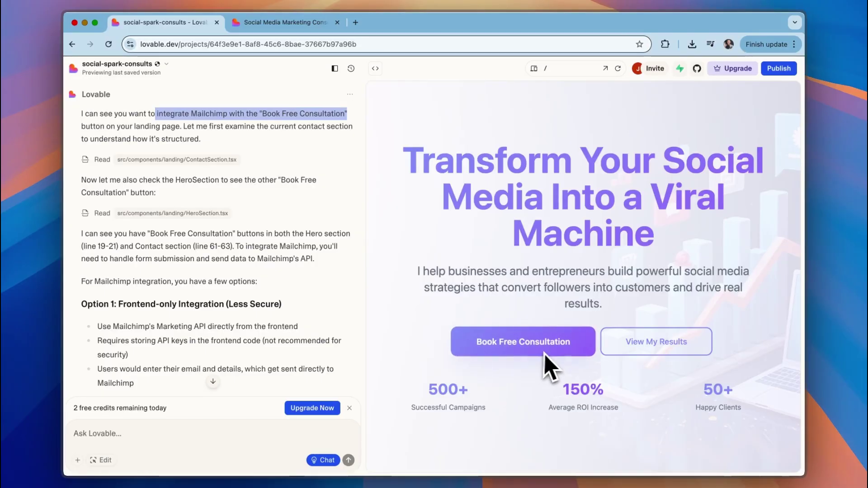
scroll(280, 194, "down", 5)
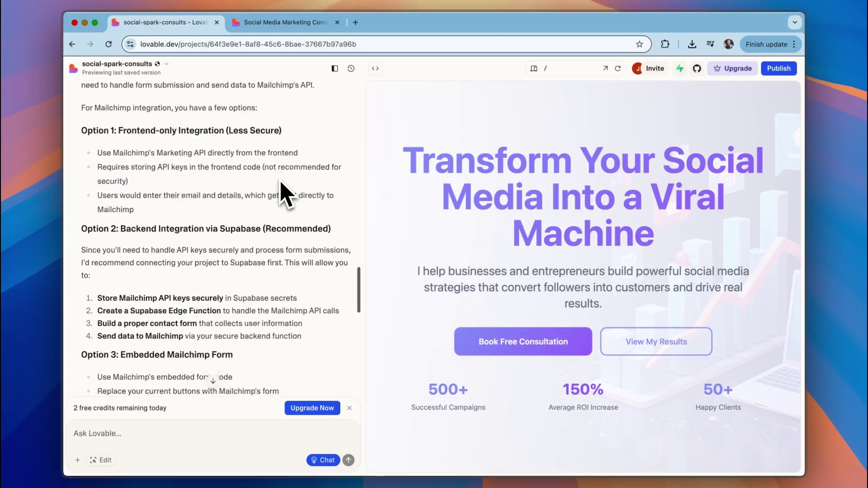
scroll(204, 193, "down", 1)
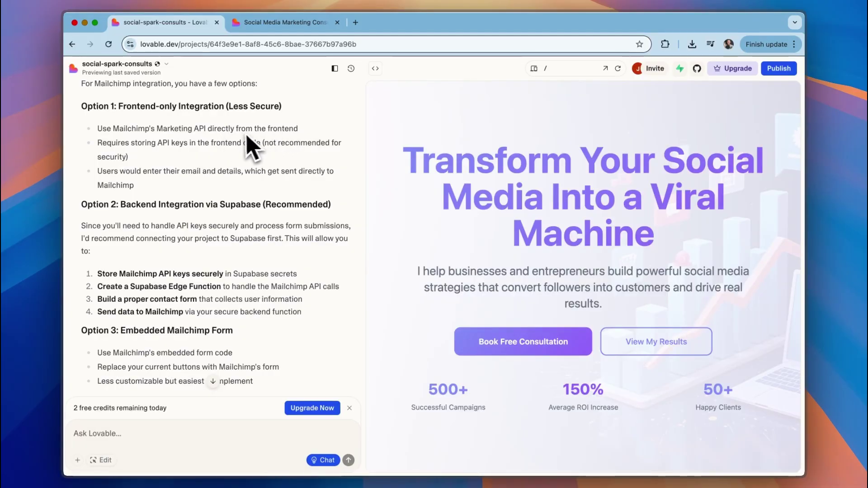
scroll(247, 217, "down", 3)
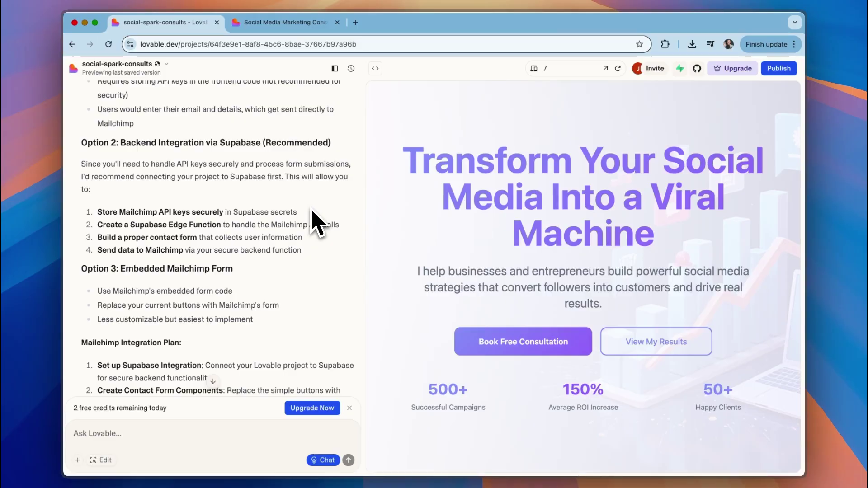
scroll(320, 212, "down", 5)
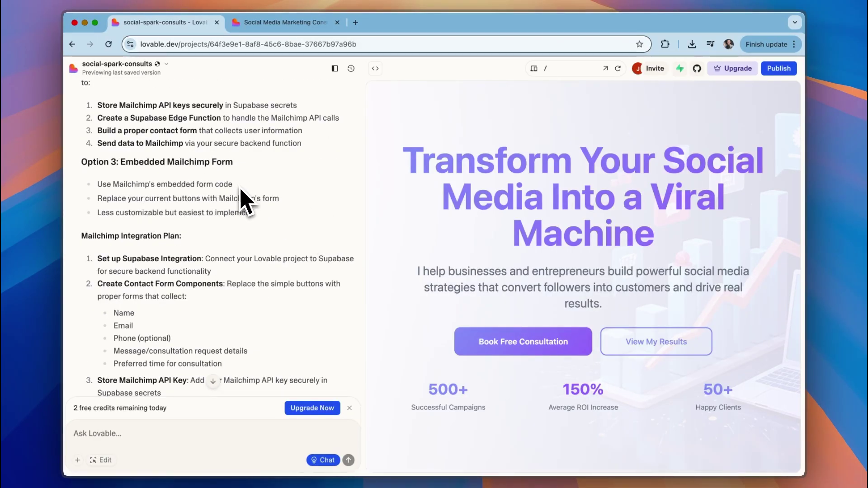
scroll(242, 190, "down", 1)
left_click_drag(280, 195, 176, 201)
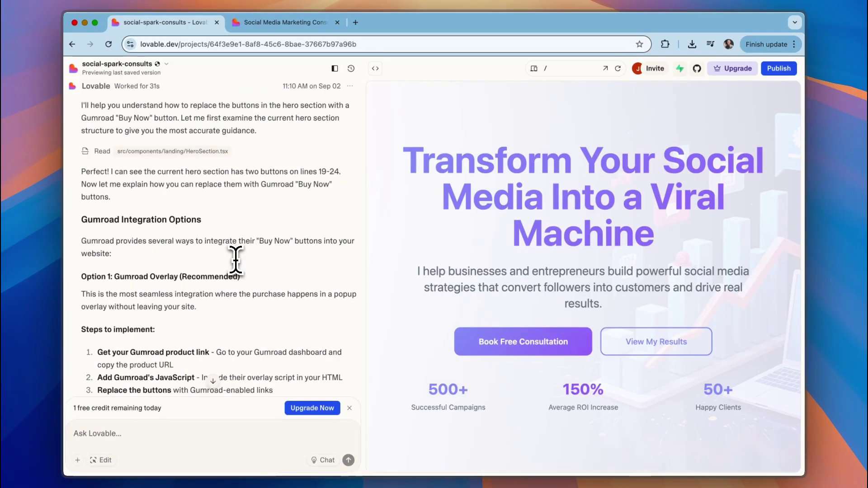
Implement the Gumroad integration plan, making the hero button 'Buy Consultation Now'.
scroll(245, 269, "up", 4)
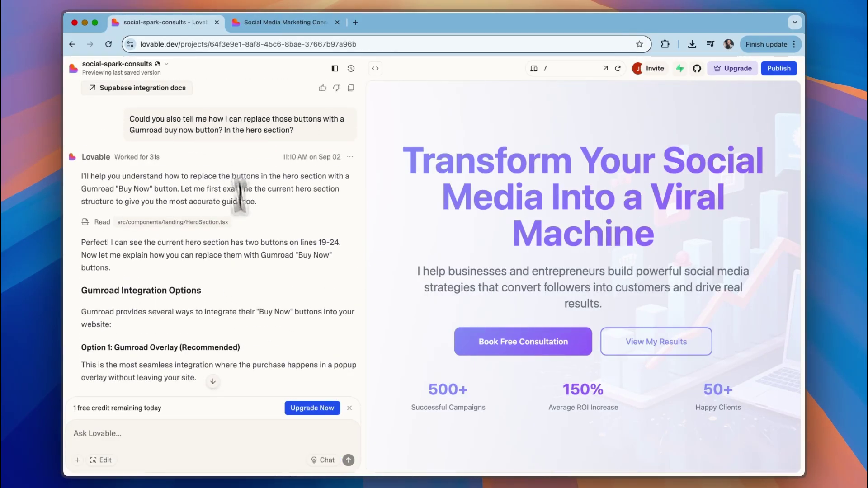
scroll(247, 270, "down", 5)
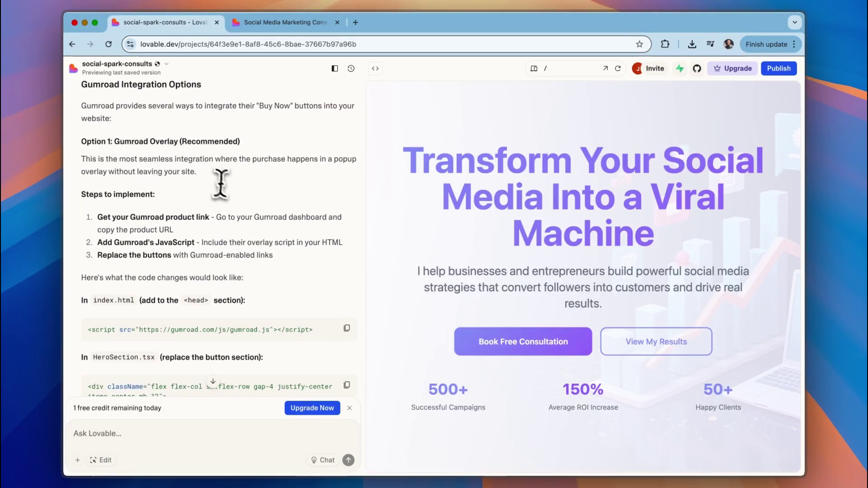
scroll(225, 187, "down", 1)
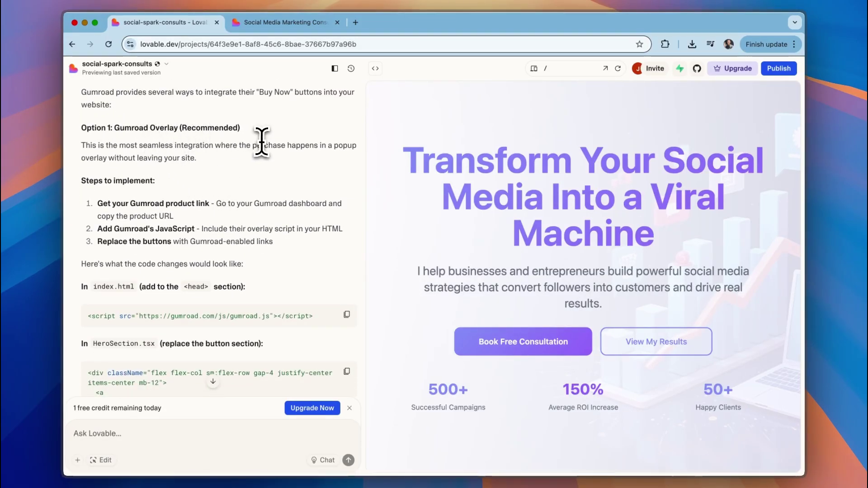
scroll(271, 172, "down", 10)
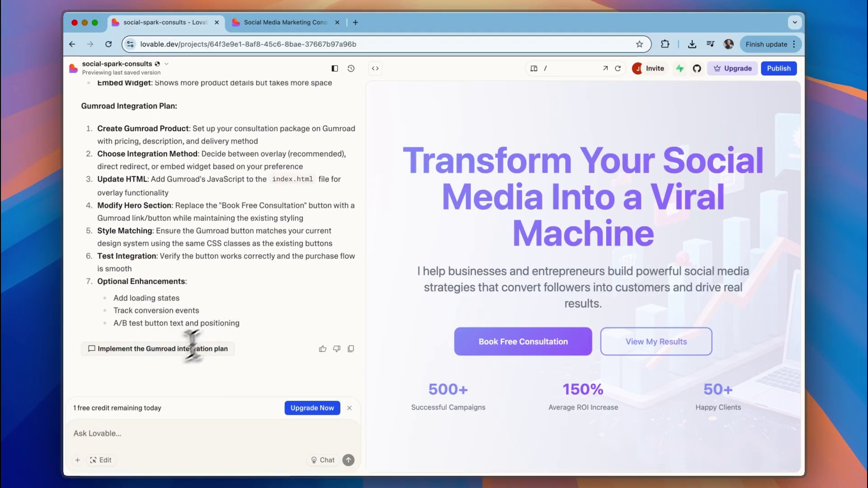
left_click(155, 350)
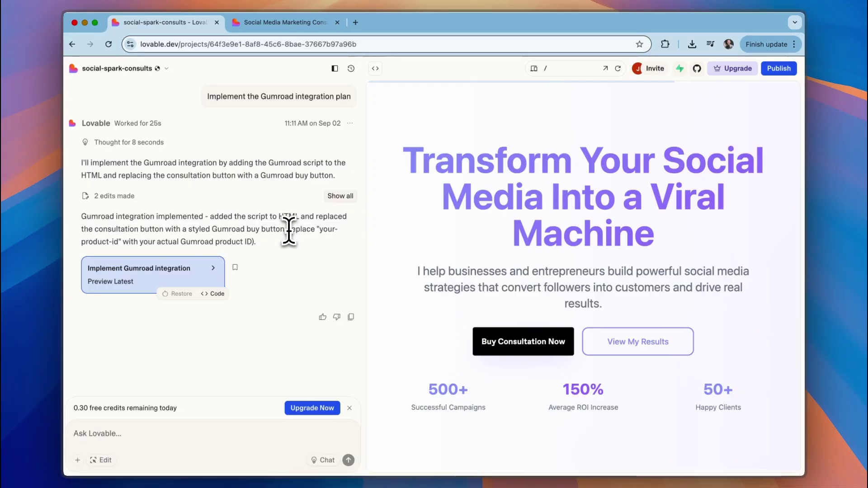
left_click_drag(289, 229, 297, 263)
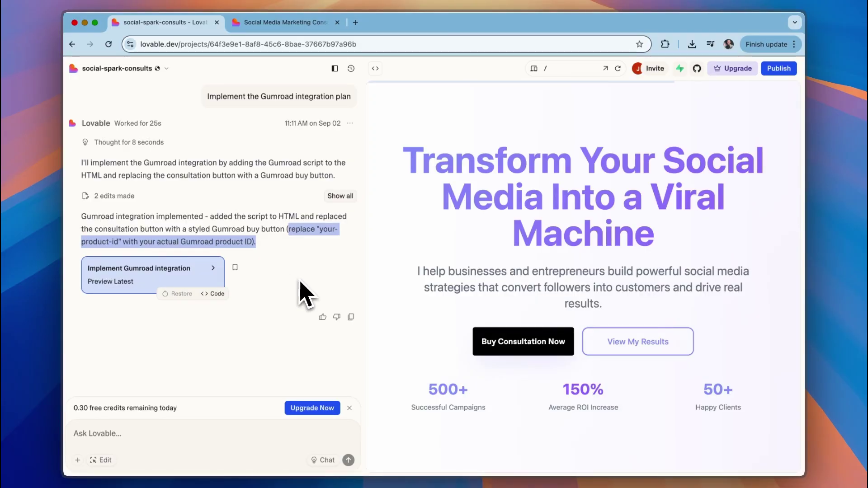
Delete the hero's View My Results button, keeping only Buy Consultation Now, and save.
left_click(103, 461)
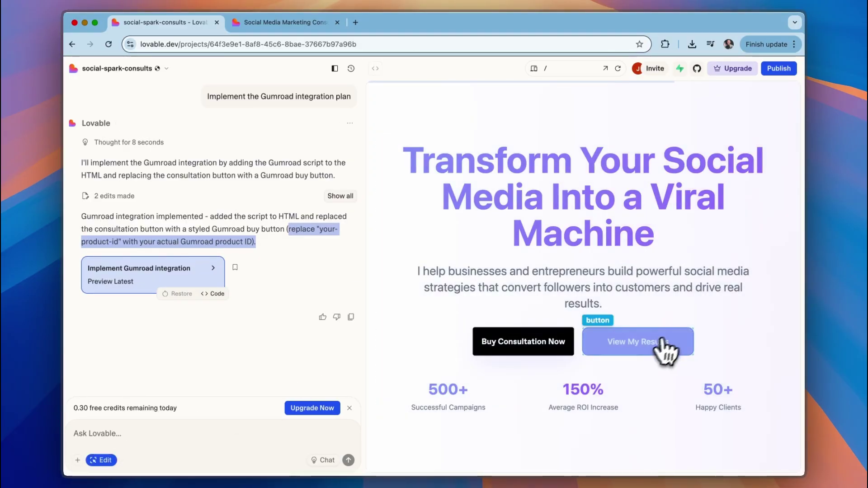
left_click(660, 353)
left_click(726, 371)
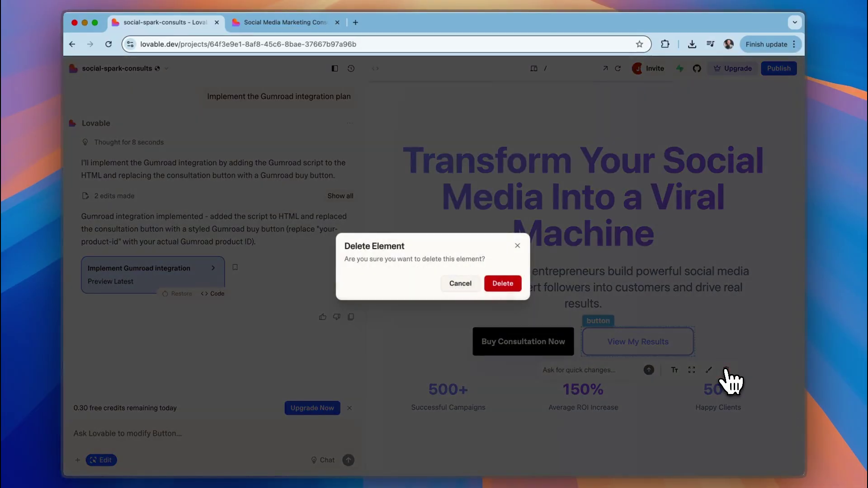
left_click(502, 283)
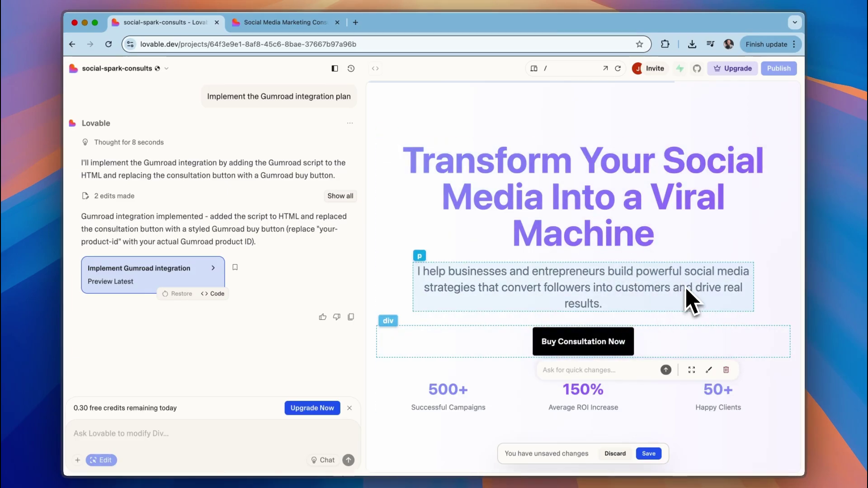
key("super+s")
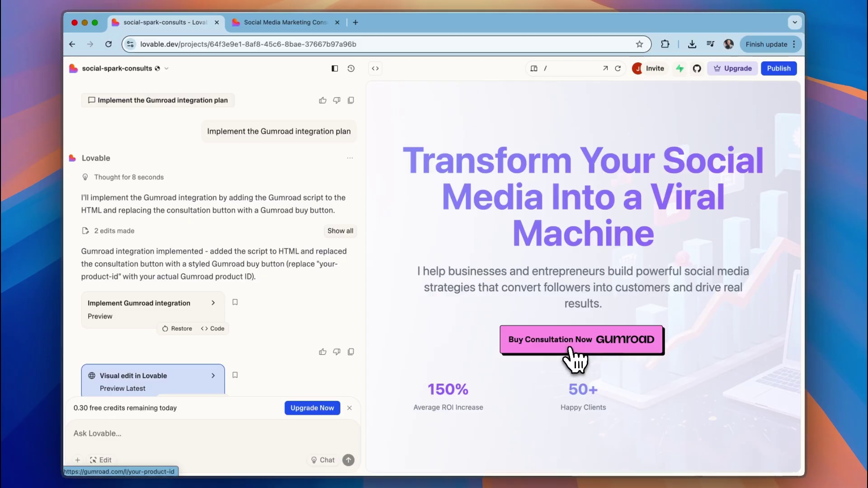
Remove the 'Services That Drive Real Results' section from the preview and confirm the deletion.
scroll(747, 364, "down", 5)
left_click(103, 461)
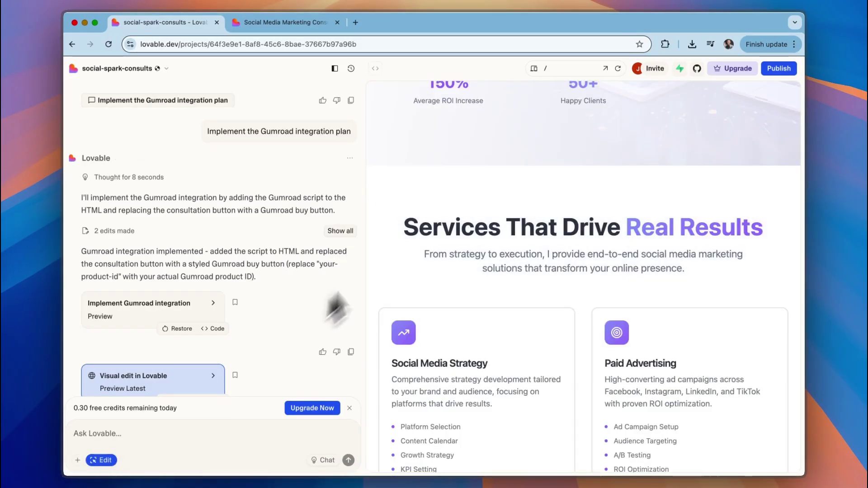
left_click(408, 192)
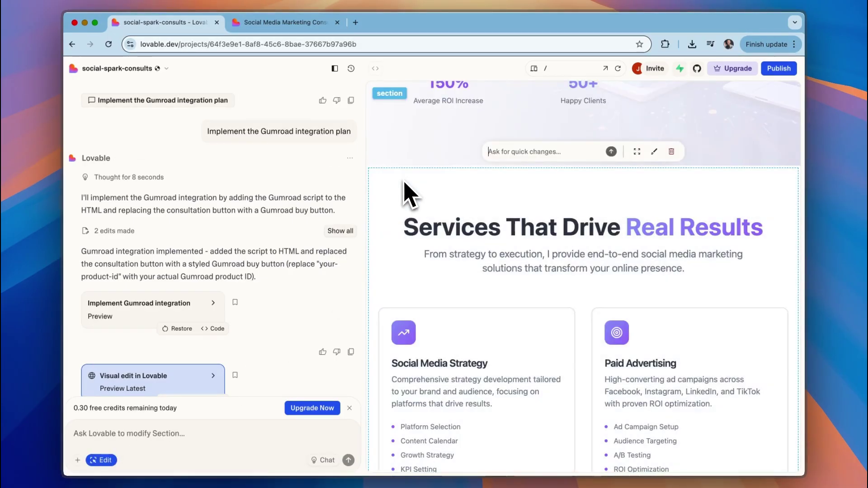
left_click(672, 152)
left_click(502, 284)
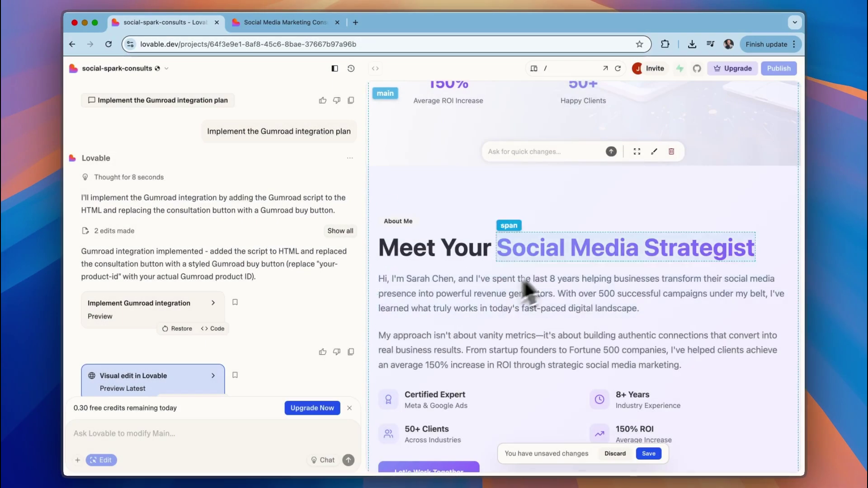
scroll(687, 378, "up", 5)
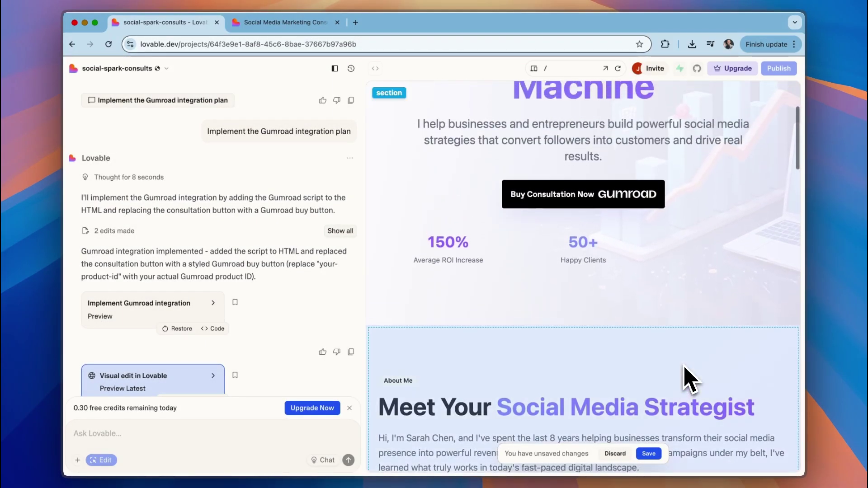
scroll(685, 377, "down", 3)
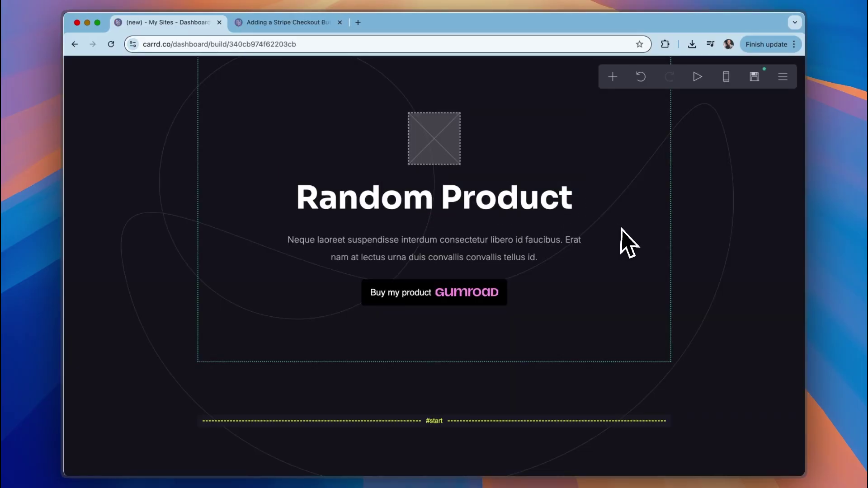
In the Random Product publish settings, set the Action to 'Publish to a custom domain'.
scroll(737, 316, "down", 6)
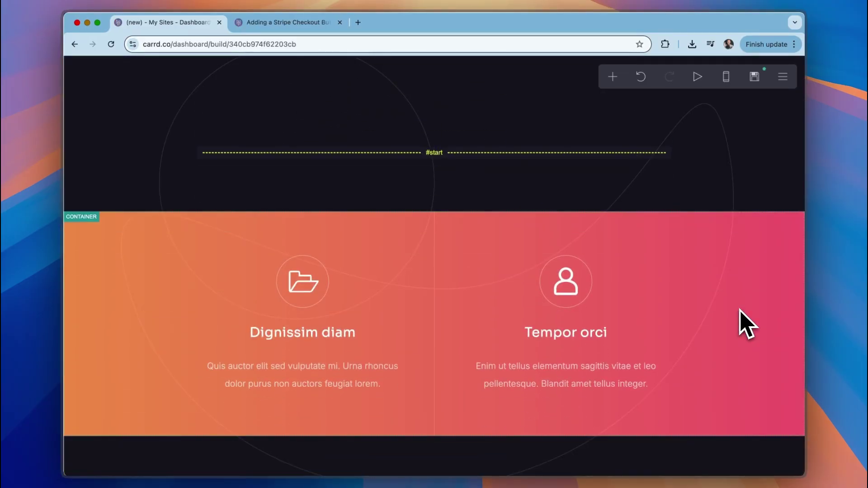
scroll(747, 323, "down", 6)
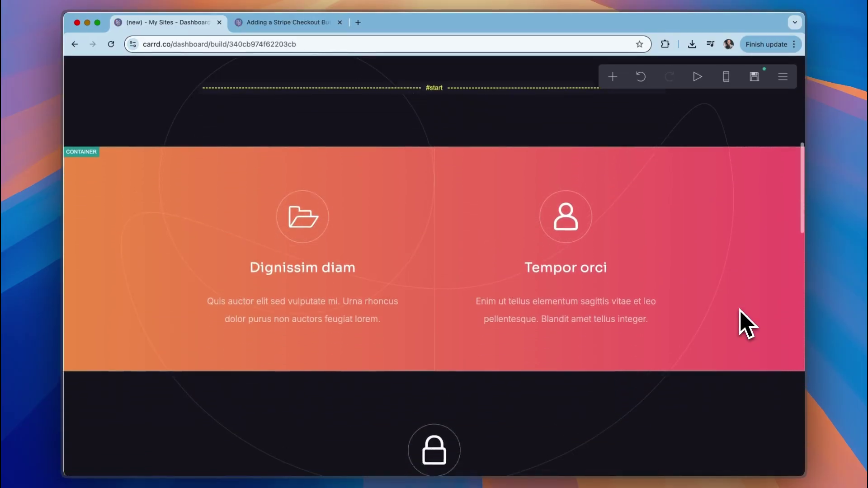
scroll(749, 323, "down", 10)
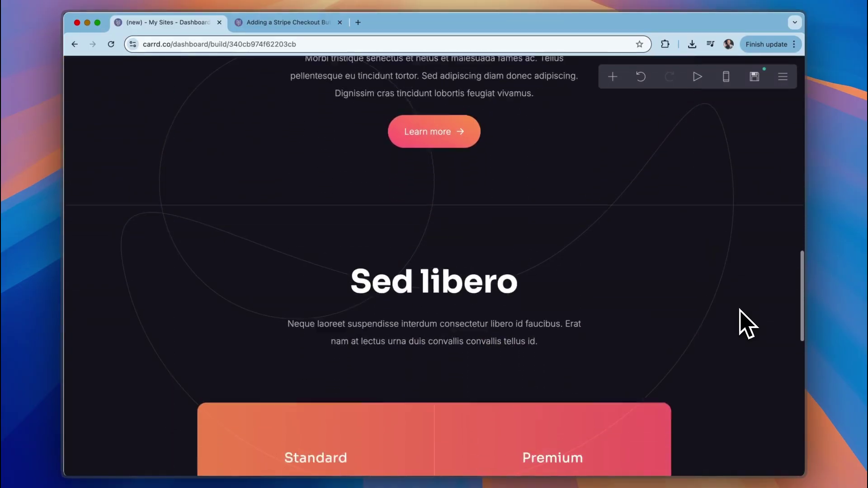
scroll(746, 323, "down", 5)
scroll(747, 323, "up", 20)
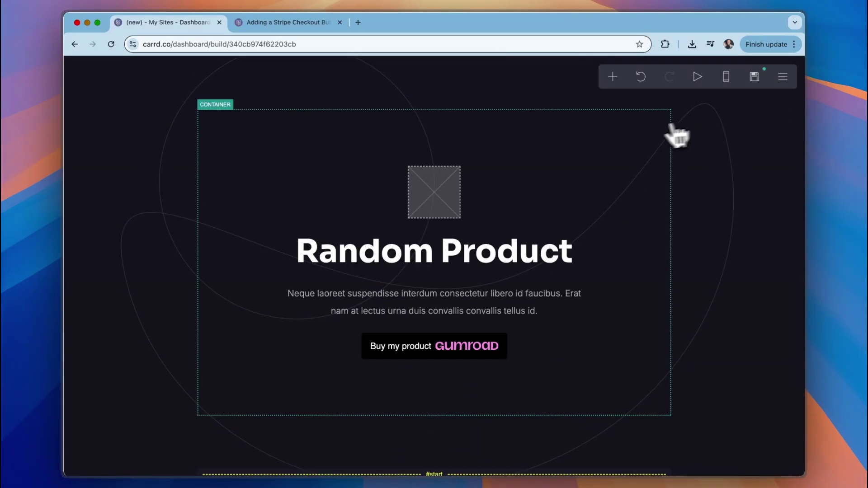
left_click(754, 77)
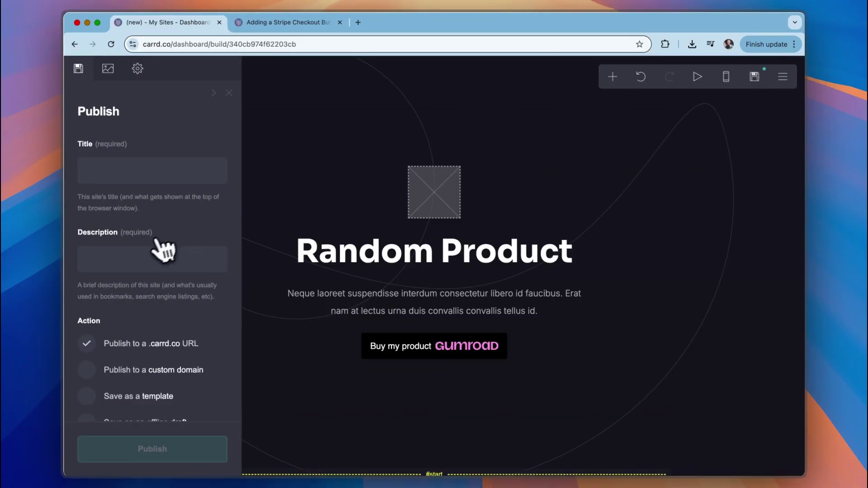
scroll(163, 248, "down", 3)
scroll(169, 199, "up", 3)
scroll(151, 161, "down", 2)
scroll(131, 254, "down", 1)
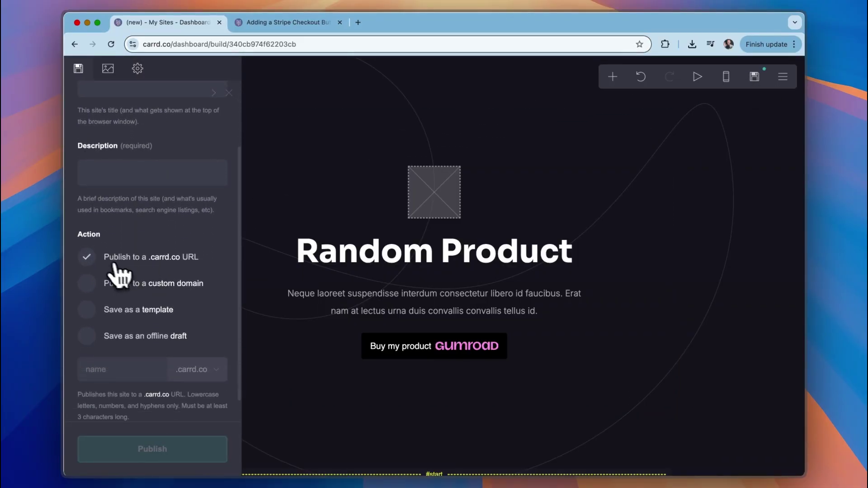
scroll(197, 320, "down", 1)
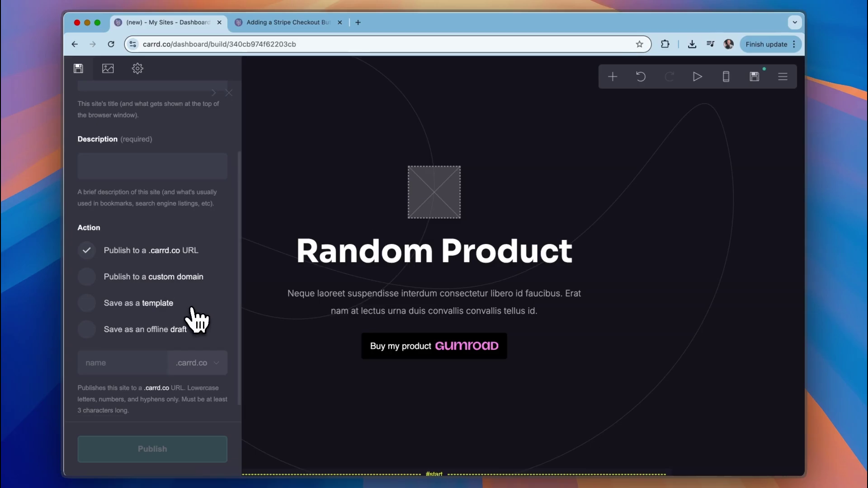
left_click(106, 280)
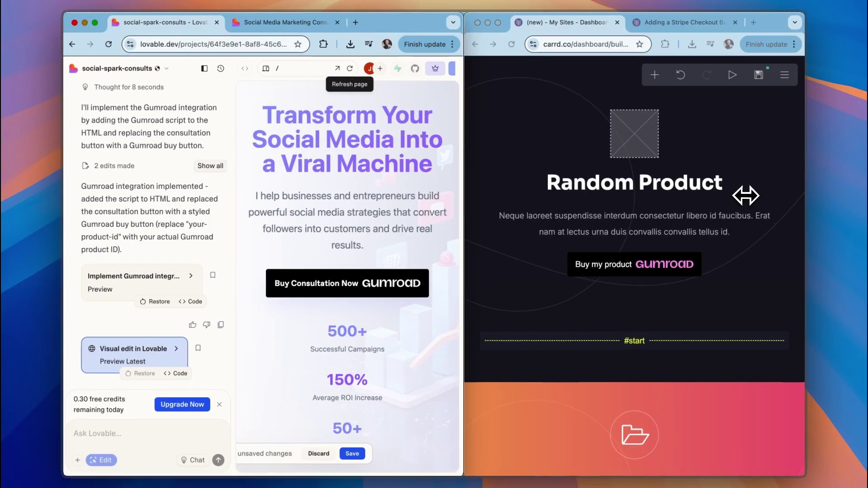
scroll(746, 196, "down", 5)
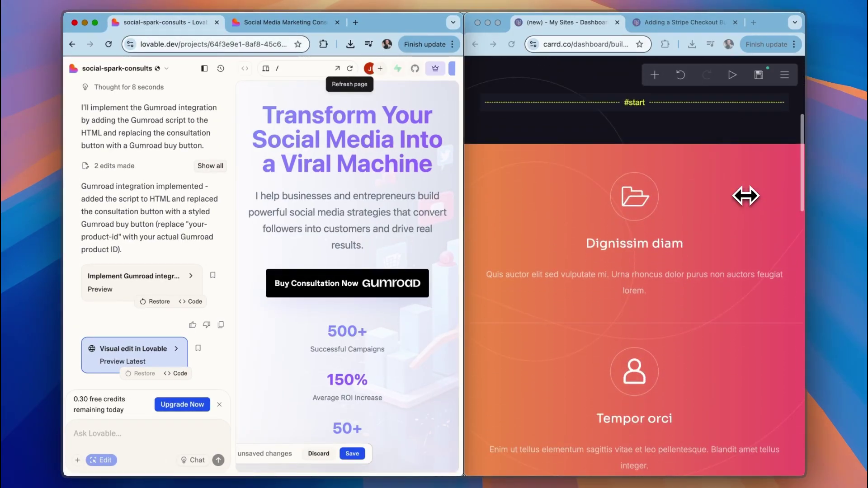
scroll(731, 278, "down", 3)
scroll(428, 412, "down", 4)
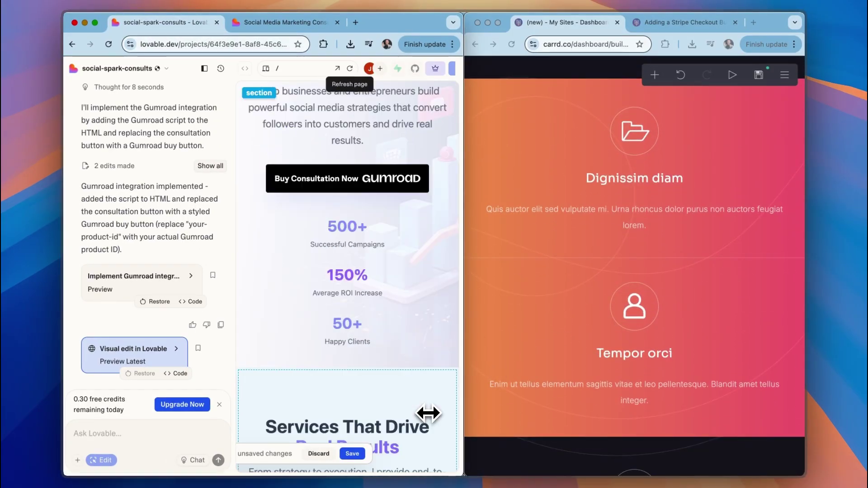
scroll(428, 413, "down", 3)
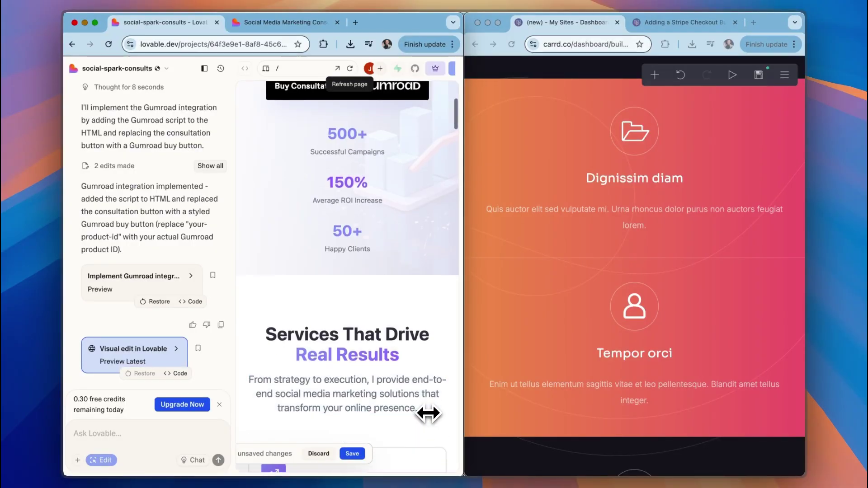
scroll(429, 413, "down", 6)
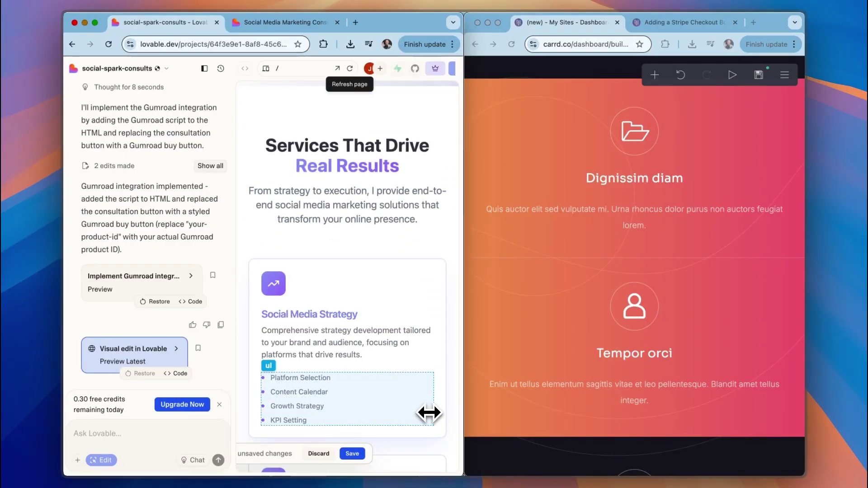
scroll(429, 413, "down", 5)
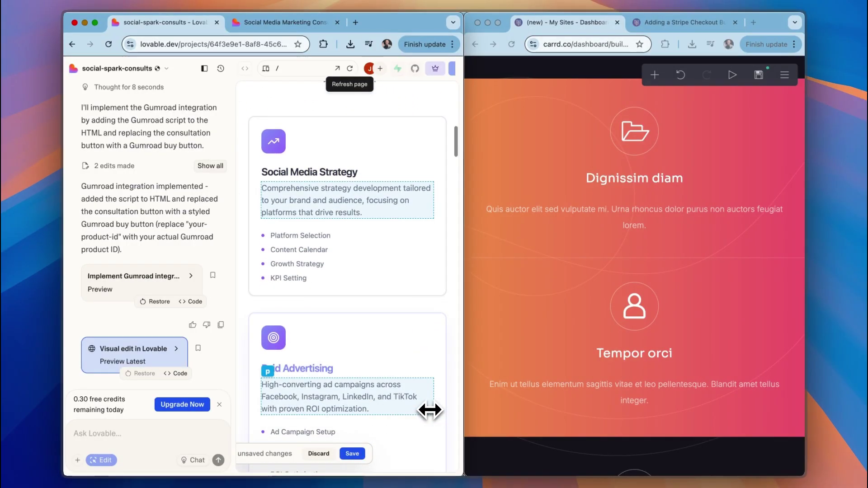
scroll(430, 410, "down", 1)
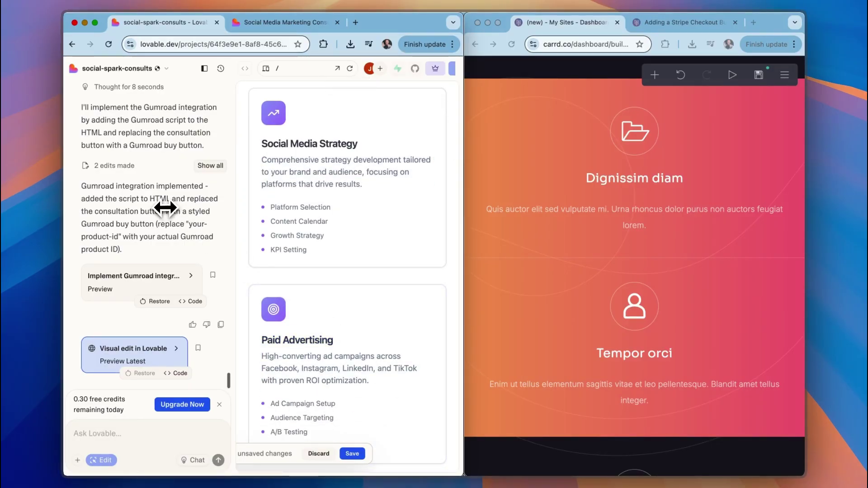
scroll(165, 207, "down", 10)
scroll(165, 208, "up", 15)
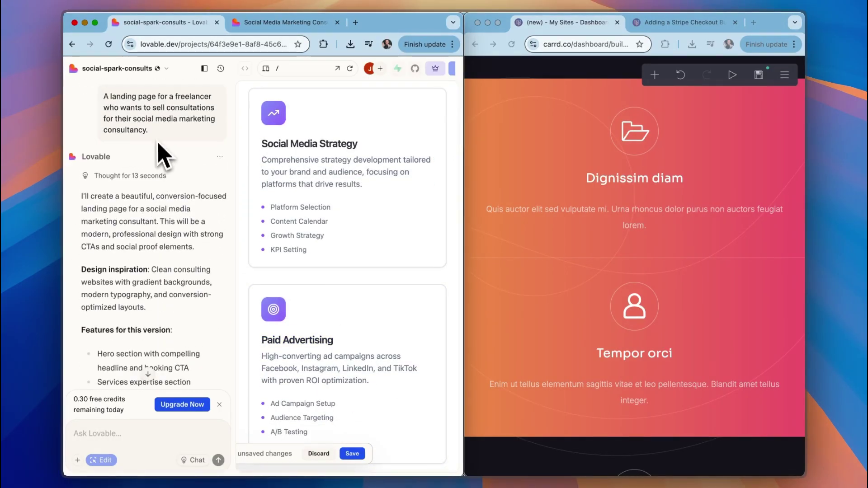
left_click_drag(156, 137, 102, 97)
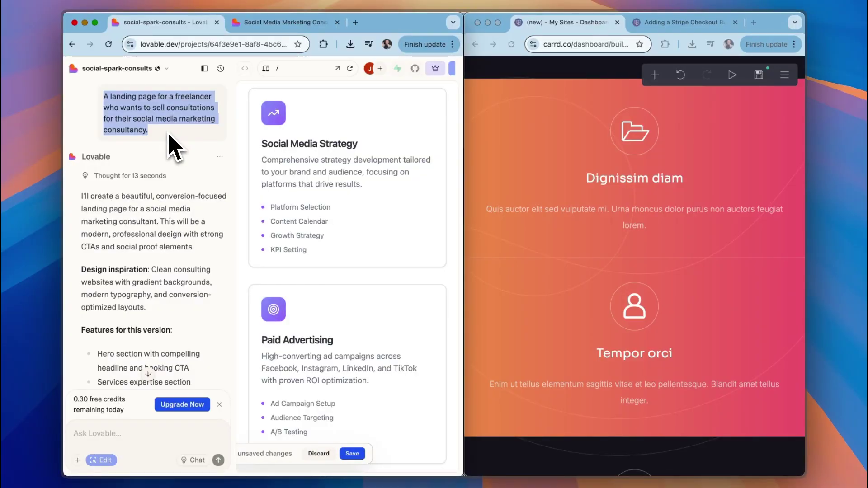
scroll(169, 228, "down", 1)
scroll(322, 379, "down", 15)
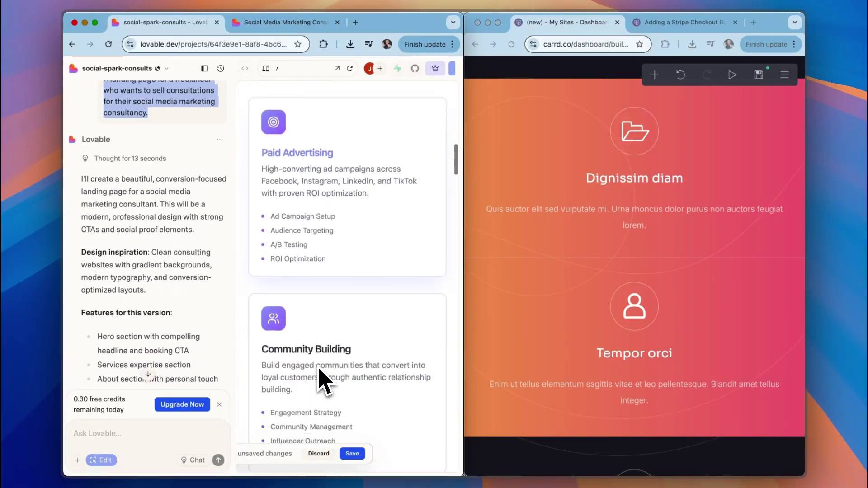
scroll(322, 380, "down", 10)
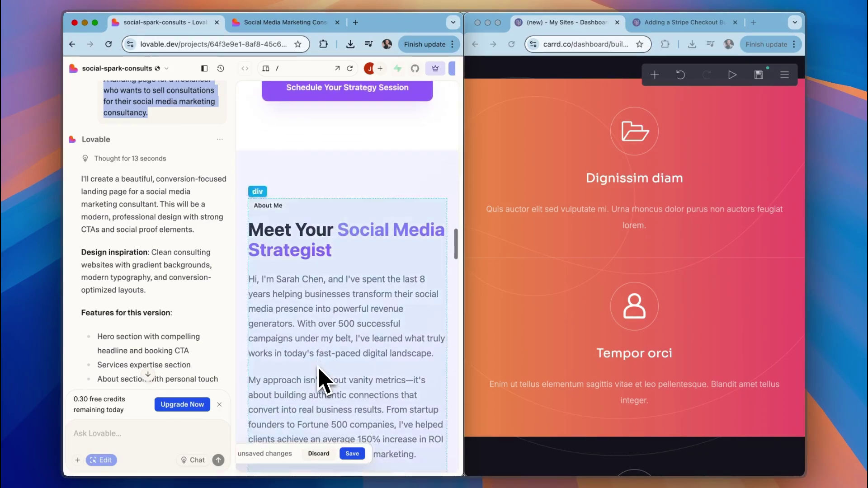
scroll(322, 380, "down", 5)
scroll(746, 304, "up", 6)
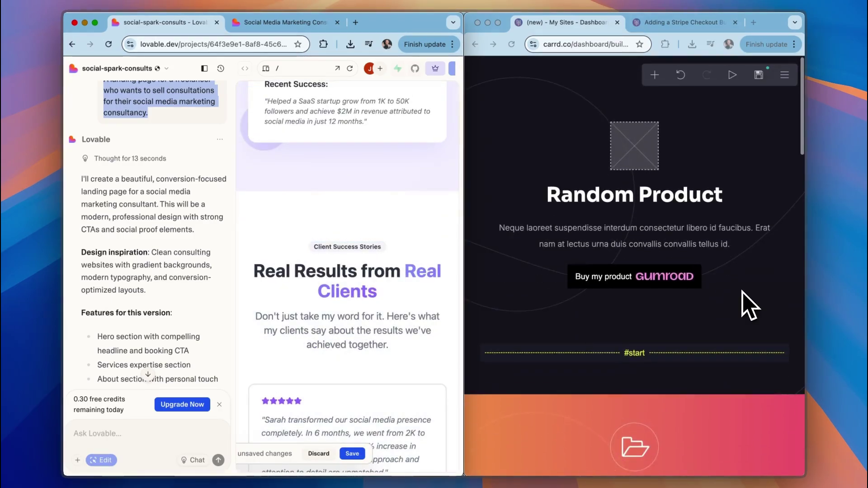
scroll(723, 304, "down", 8)
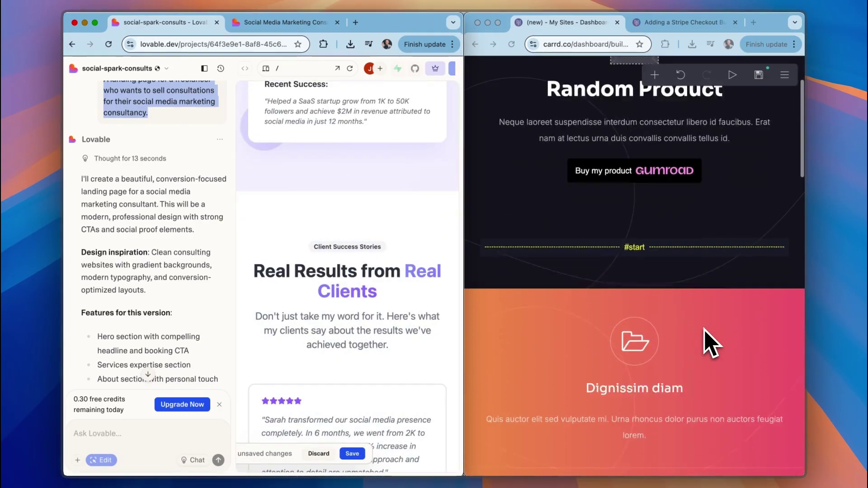
scroll(712, 344, "up", 5)
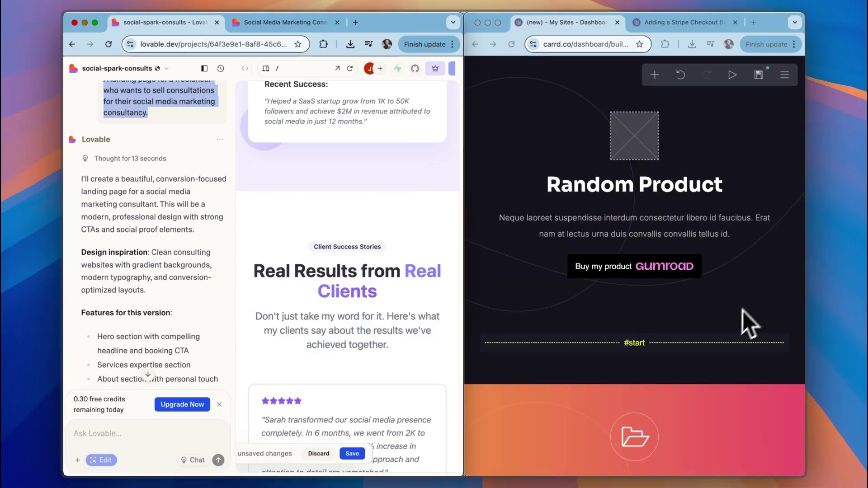
left_click(653, 290)
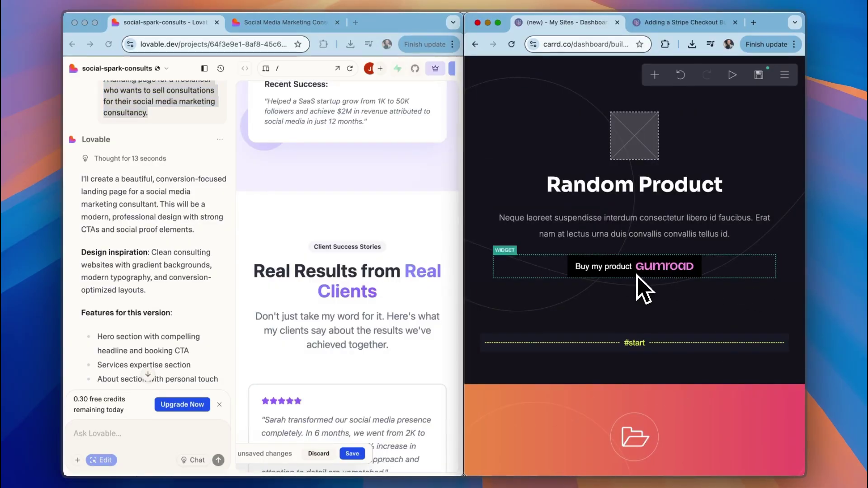
scroll(650, 378, "down", 10)
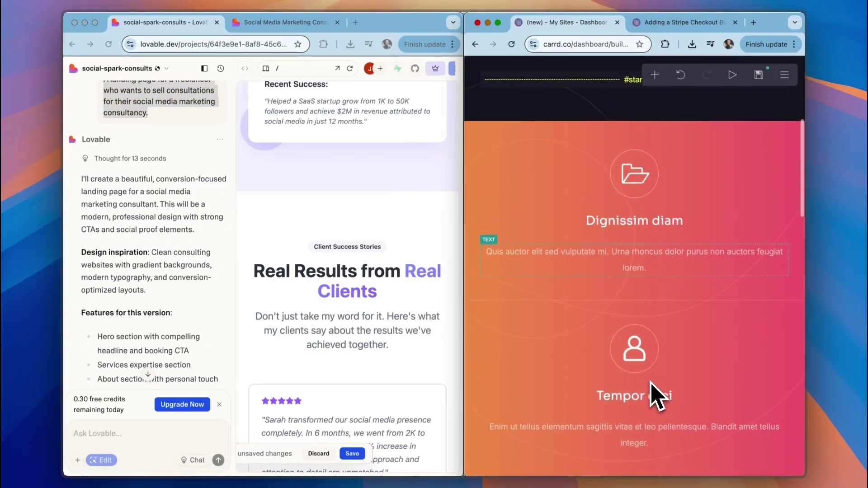
scroll(651, 384, "down", 15)
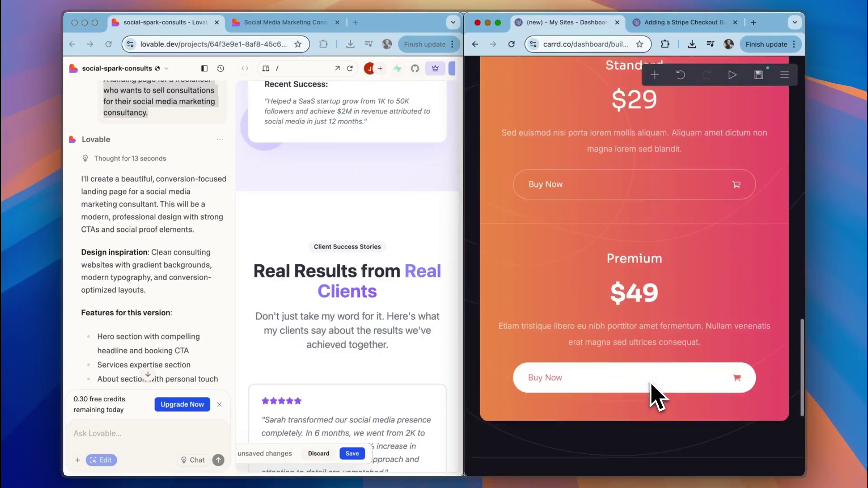
scroll(652, 385, "down", 10)
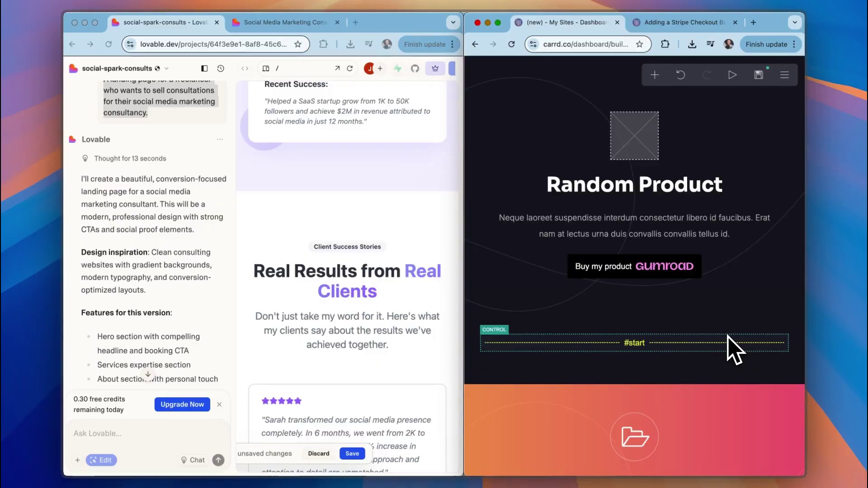
scroll(407, 329, "down", 10)
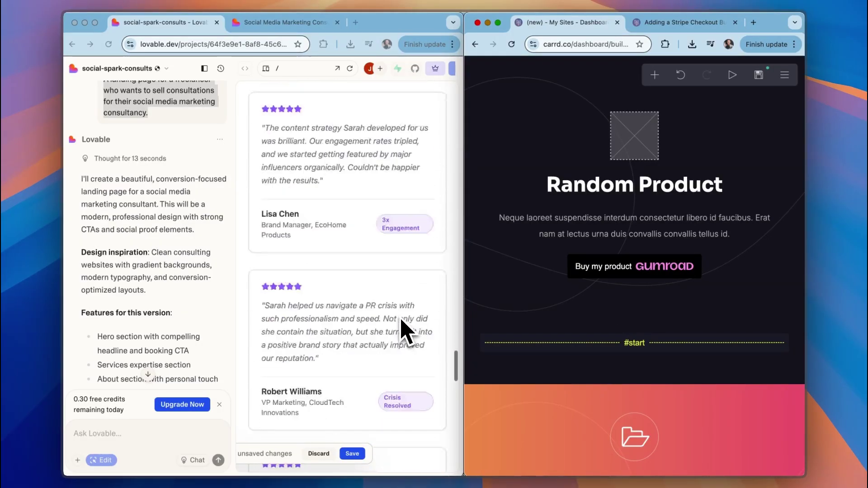
scroll(407, 330, "down", 10)
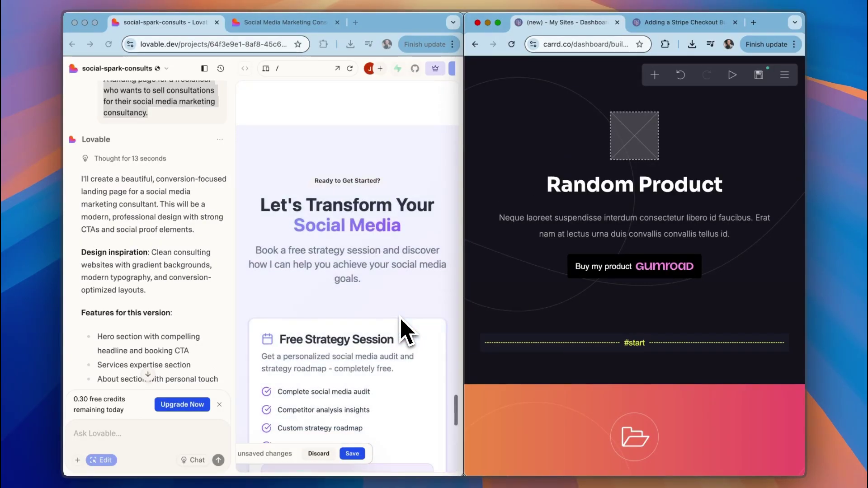
scroll(407, 330, "down", 3)
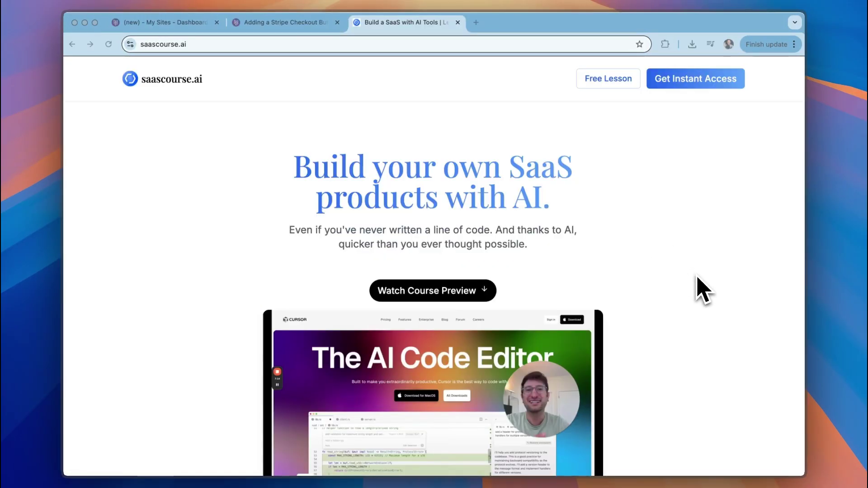
Scroll the saascourse.ai page to show its headline above the 2:53 course preview video.
scroll(703, 292, "down", 3)
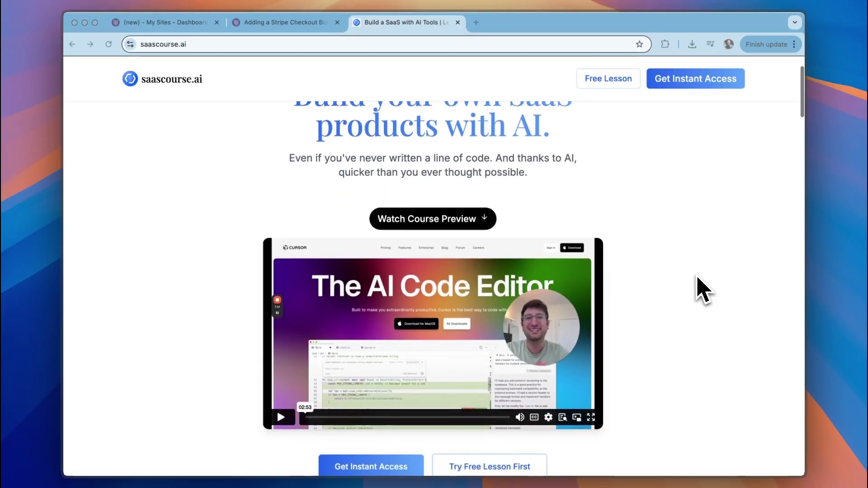
scroll(704, 291, "up", 1)
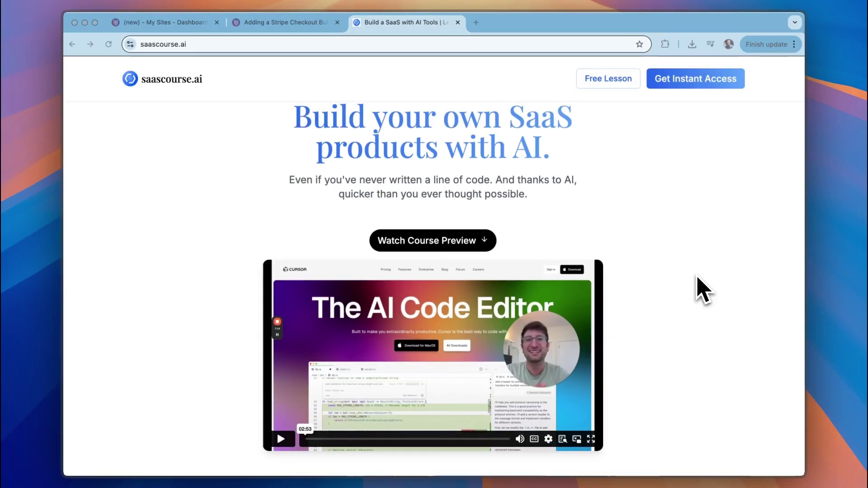